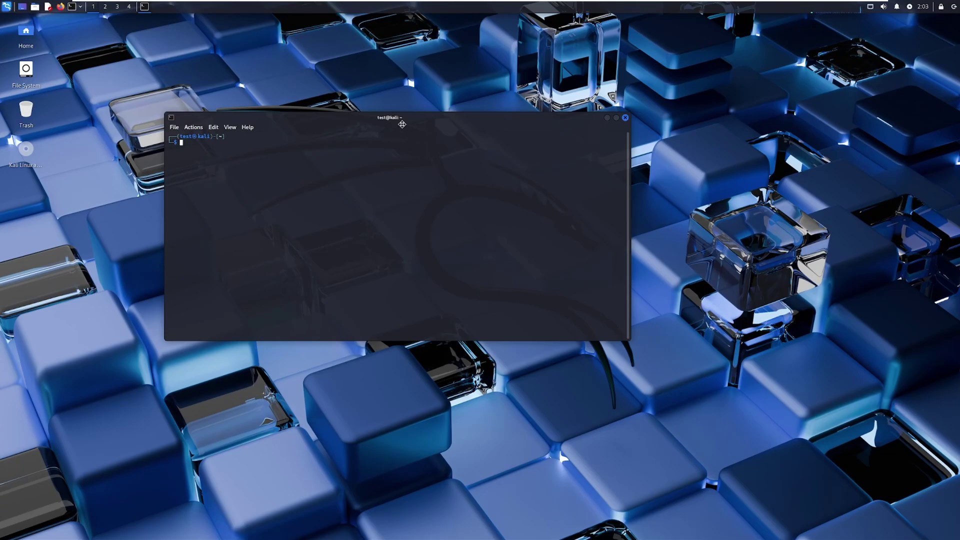
Nudge the terminal window and run 'sudo apt update' at the prompt.
drag(395, 119, 412, 129)
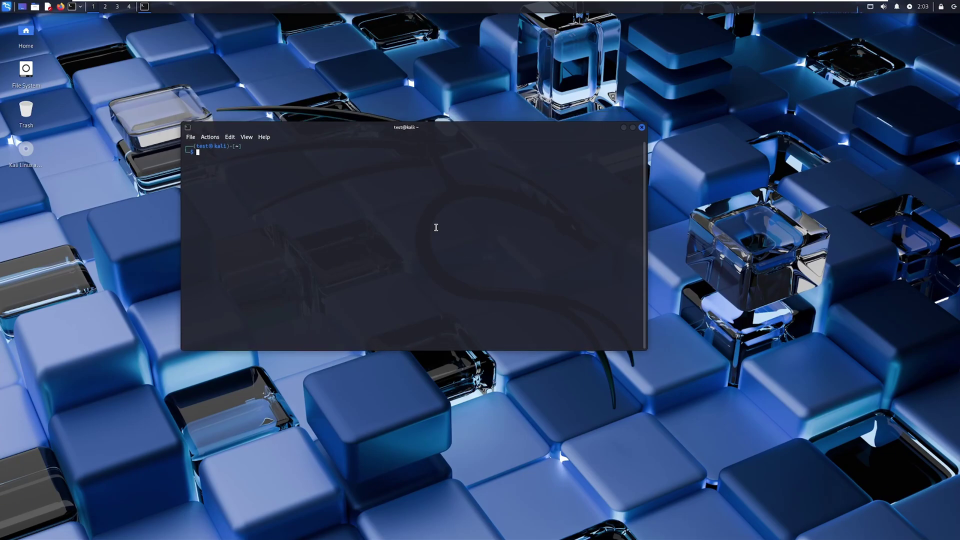
text(us)
text(do apt update)
key(Return)
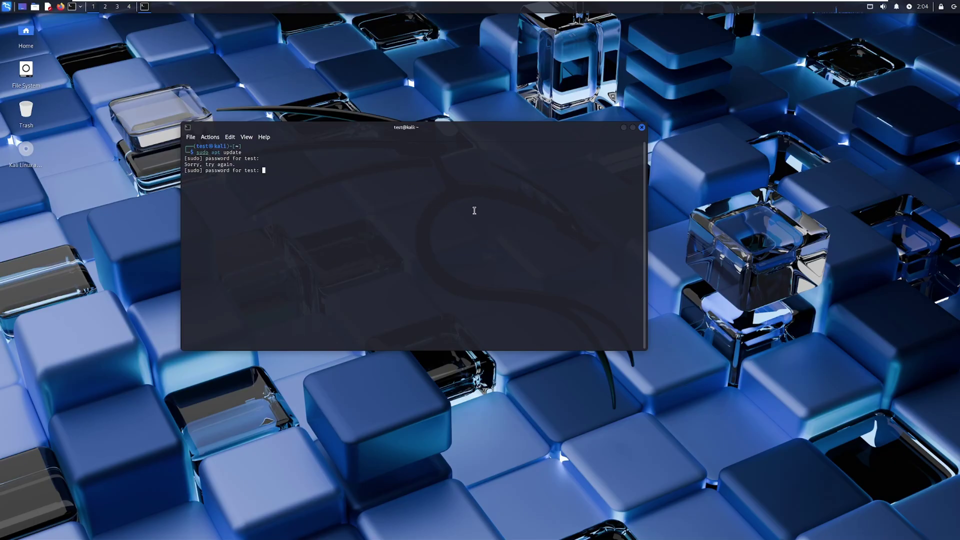
Put the Kali VM in full screen, shift the png2.jpg feh window lower, then refocus the terminal.
mouse_move(420, 2)
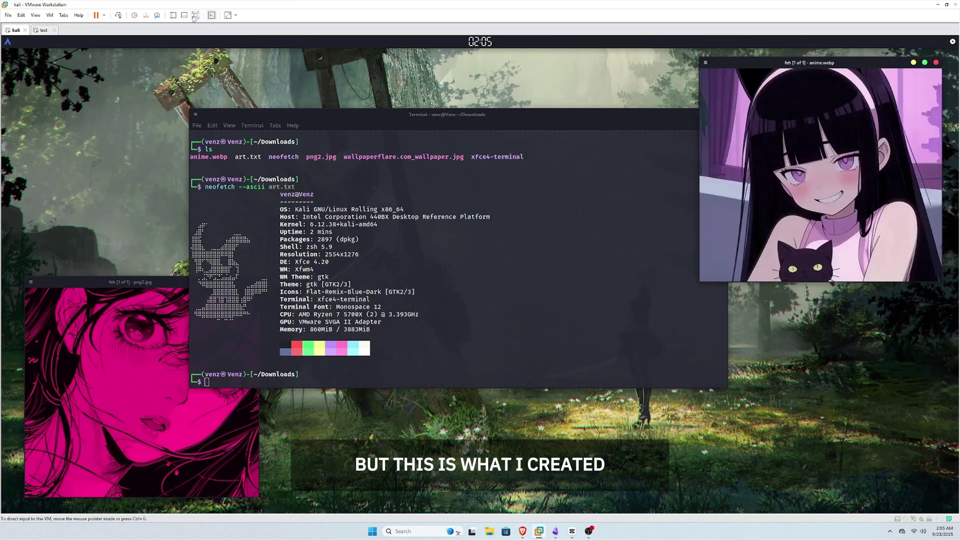
click(195, 15)
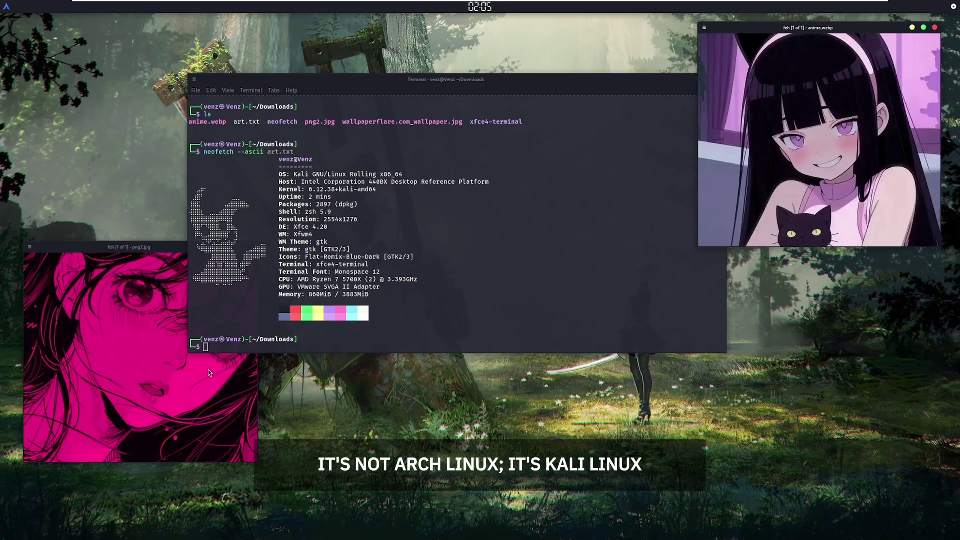
click(196, 381)
drag(186, 252, 185, 263)
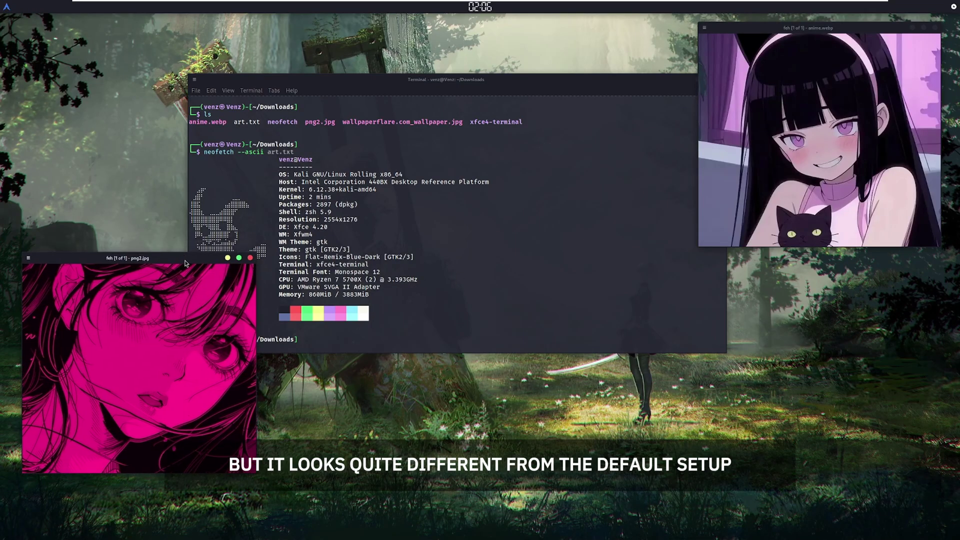
click(434, 94)
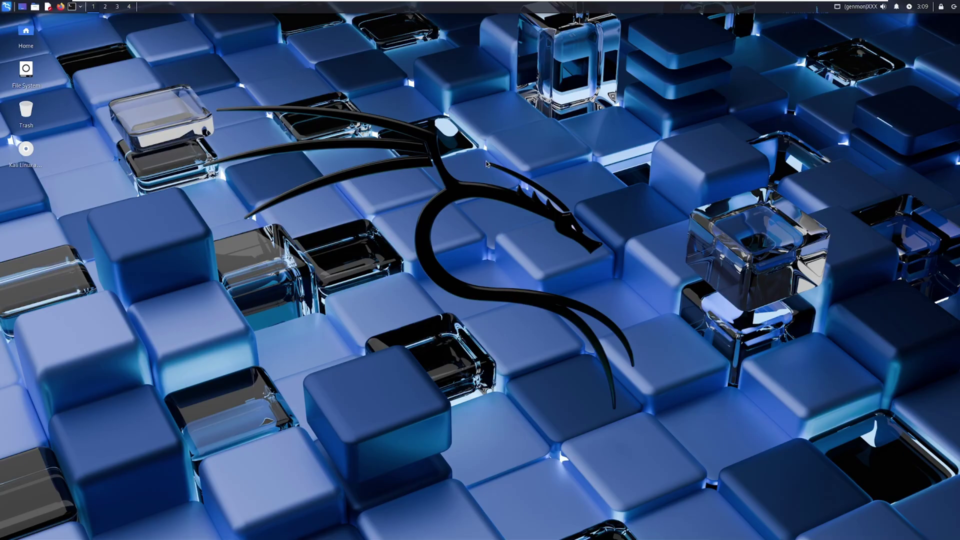
Open Panel Preferences for the top panel and show its Items list.
right_click(510, 11)
mouse_move(541, 62)
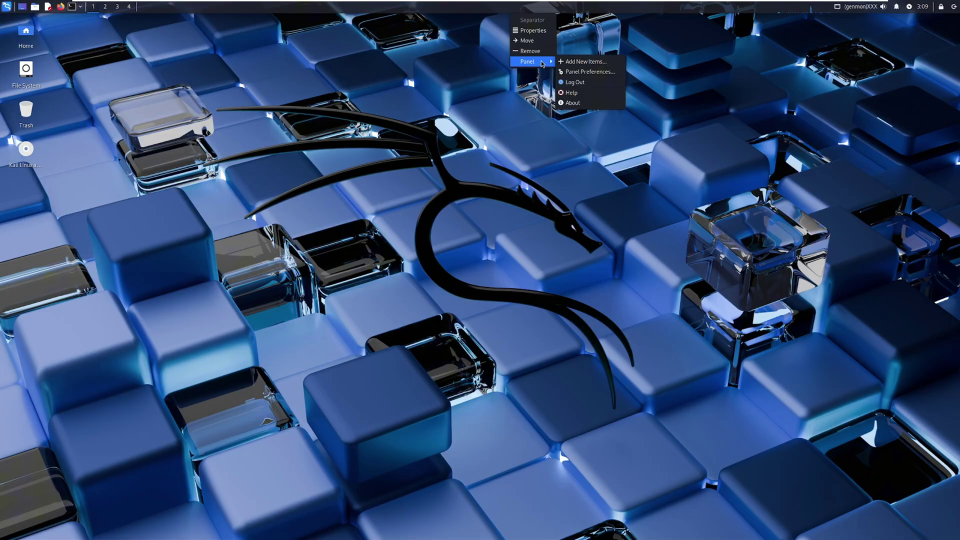
click(573, 72)
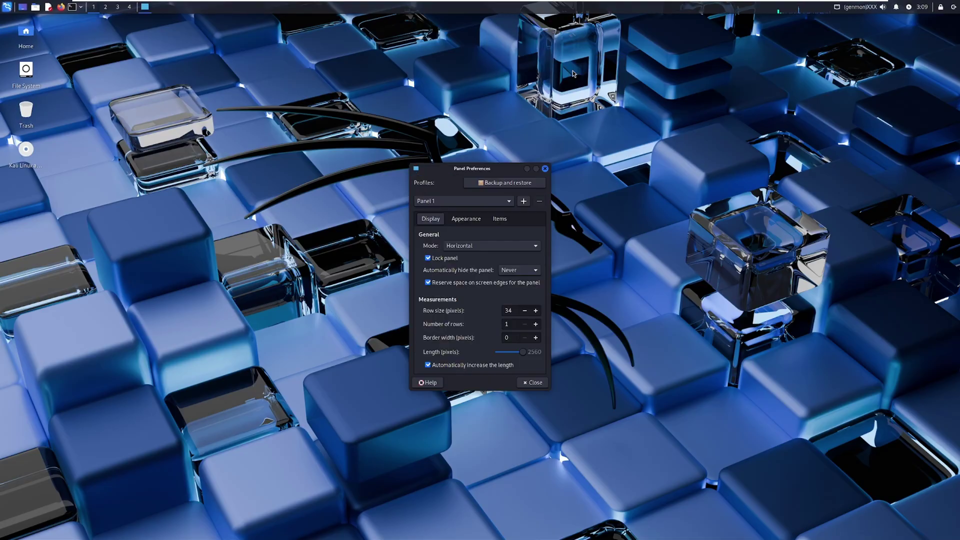
click(481, 222)
Remove Directory Menu, the Text Editor, Firefox ESR and Terminal launchers, Workspace Switcher and a separator.
click(499, 218)
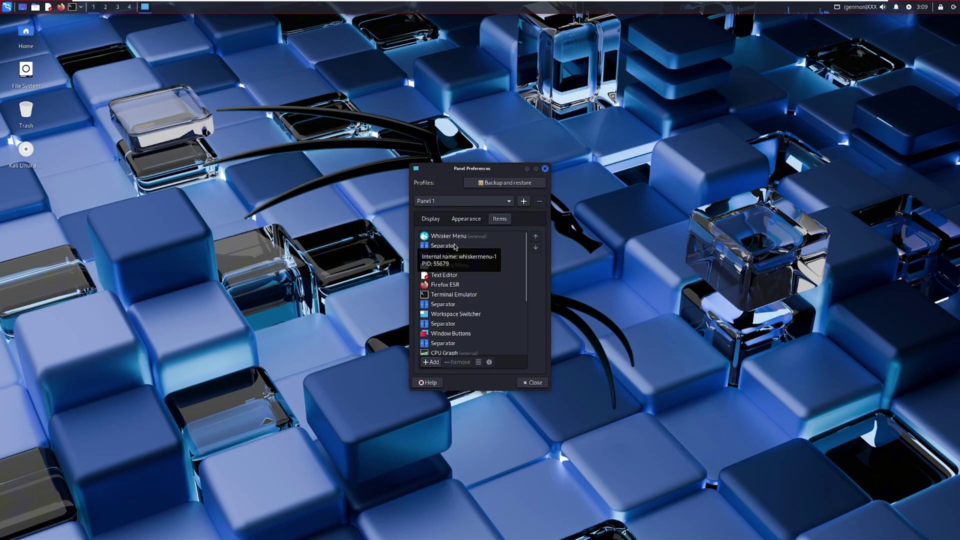
click(450, 245)
click(456, 362)
click(529, 307)
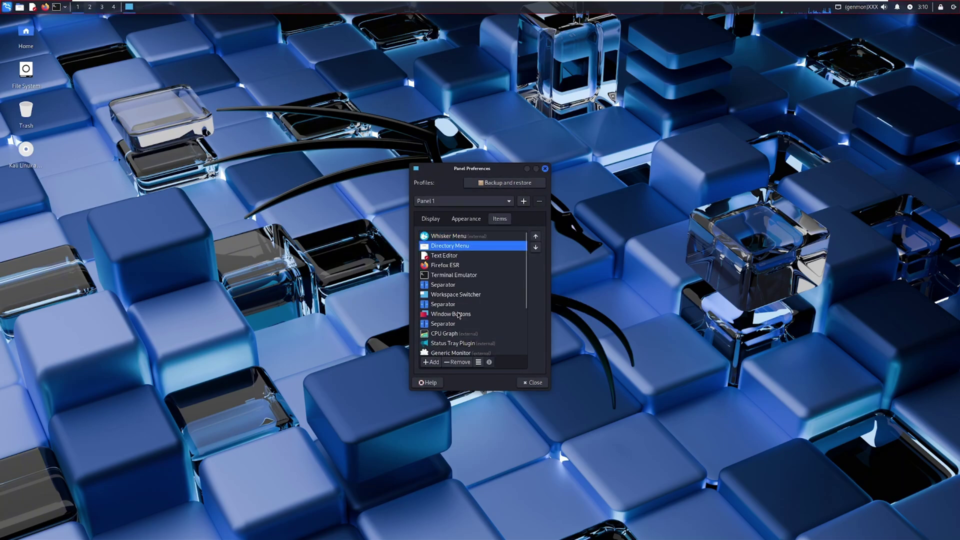
click(457, 362)
click(528, 307)
click(457, 362)
click(528, 307)
click(457, 362)
click(528, 307)
click(456, 362)
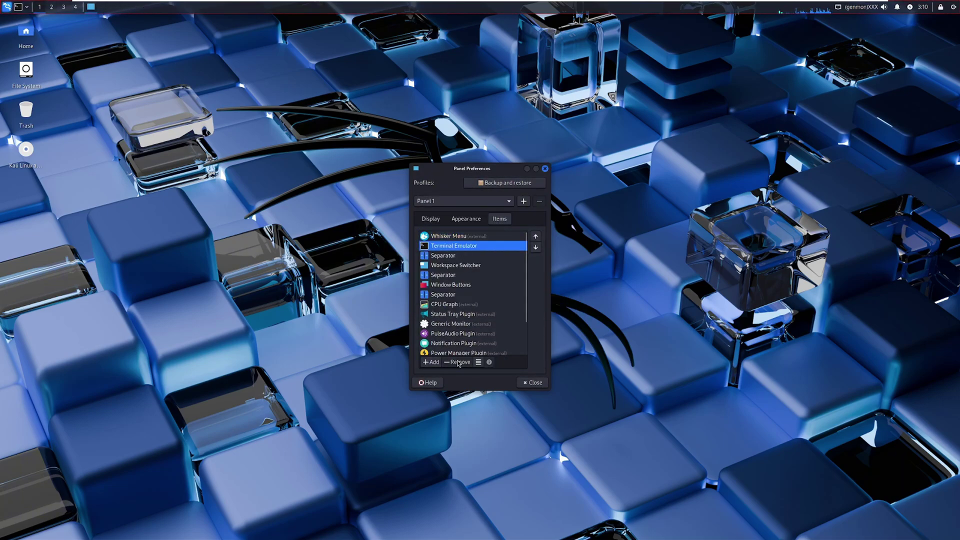
click(528, 307)
click(456, 362)
click(529, 307)
click(457, 362)
click(528, 307)
Remove Window Buttons, the following separators, CPU Graph and the Status Tray Plugin.
click(450, 265)
click(457, 362)
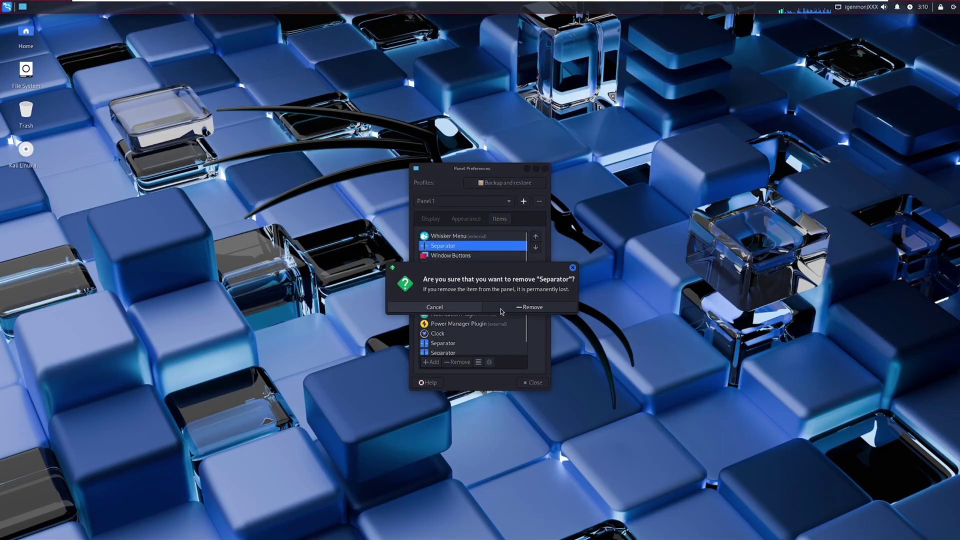
click(528, 307)
click(457, 362)
click(528, 307)
click(457, 362)
click(522, 307)
click(457, 362)
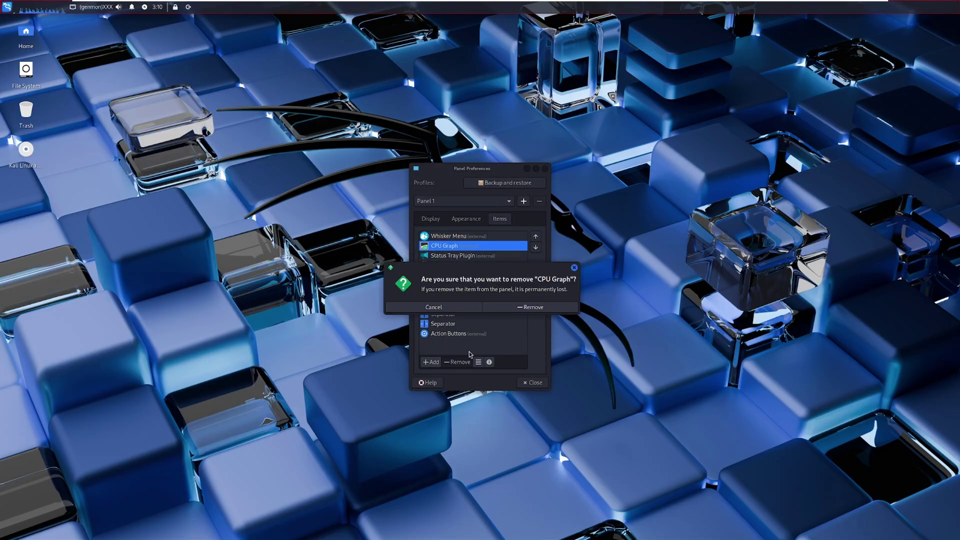
click(524, 307)
click(457, 362)
click(522, 311)
Remove Generic Monitor, PulseAudio, Notification and Power Manager plugins plus the leftover separators.
click(457, 362)
click(516, 312)
click(457, 362)
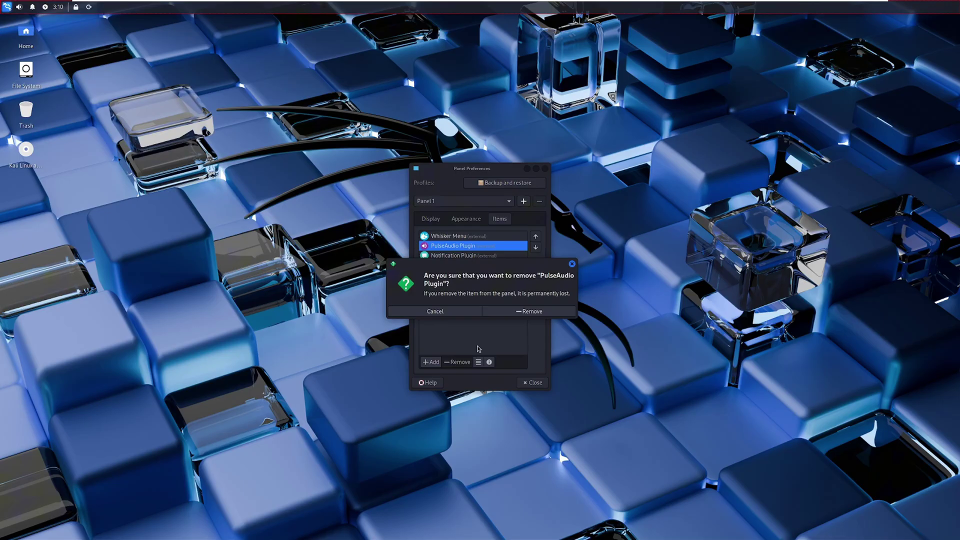
click(525, 310)
click(457, 362)
click(525, 311)
click(457, 362)
click(525, 310)
click(442, 264)
click(457, 362)
click(525, 311)
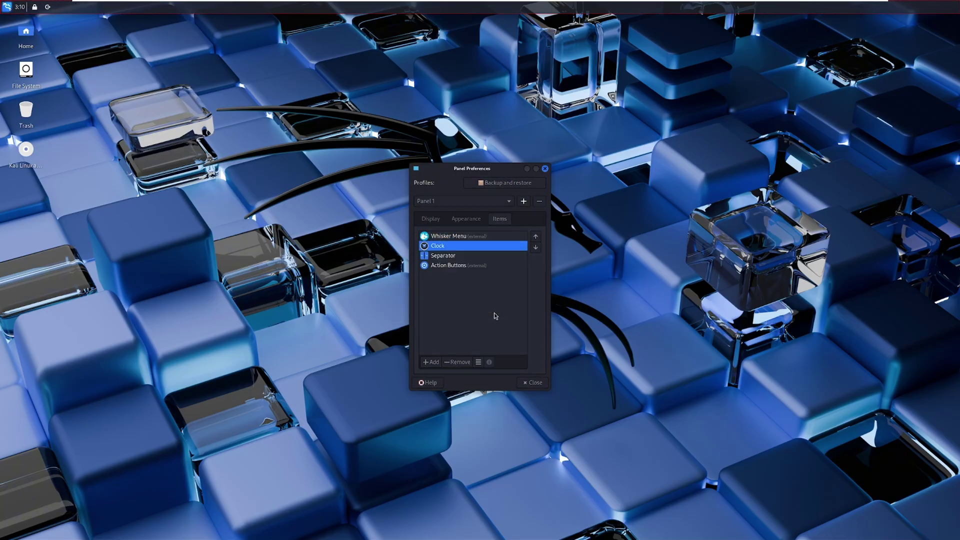
click(443, 255)
click(457, 362)
click(525, 311)
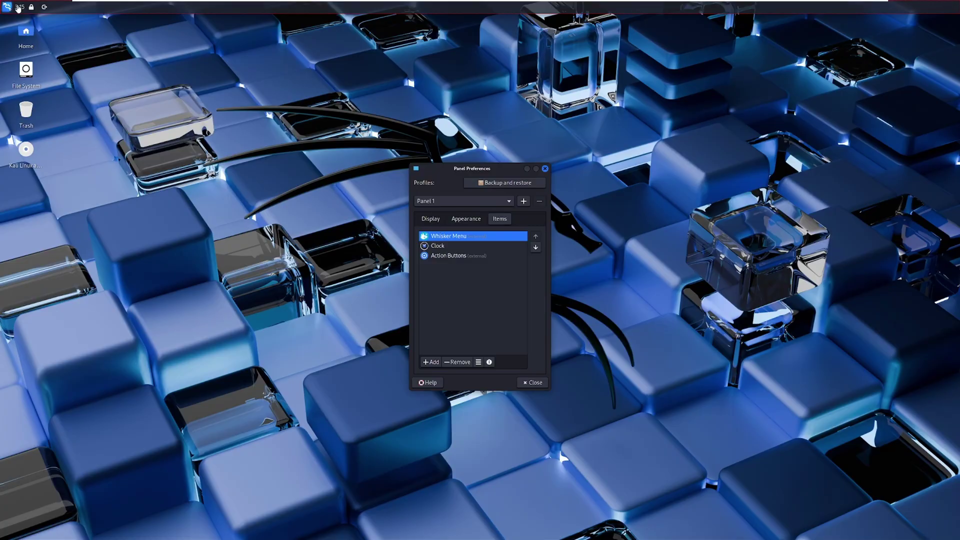
Set the Whisker Menu button icon to distributor-logo-archlinux and close its settings.
double_click(462, 237)
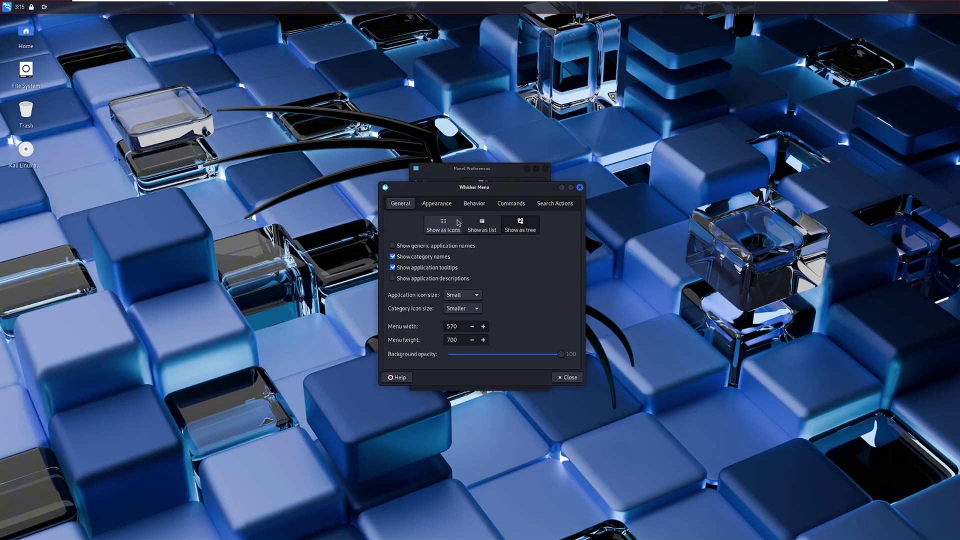
click(443, 205)
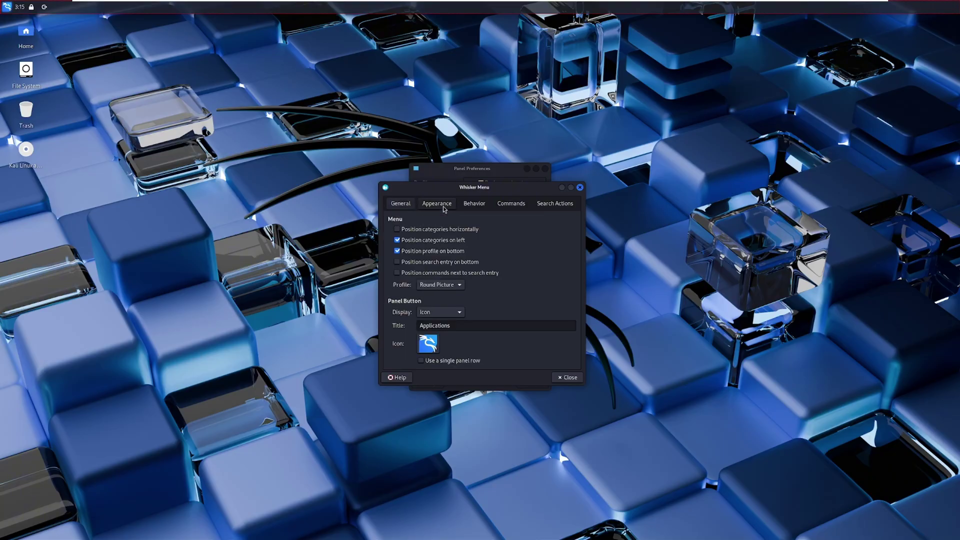
click(428, 344)
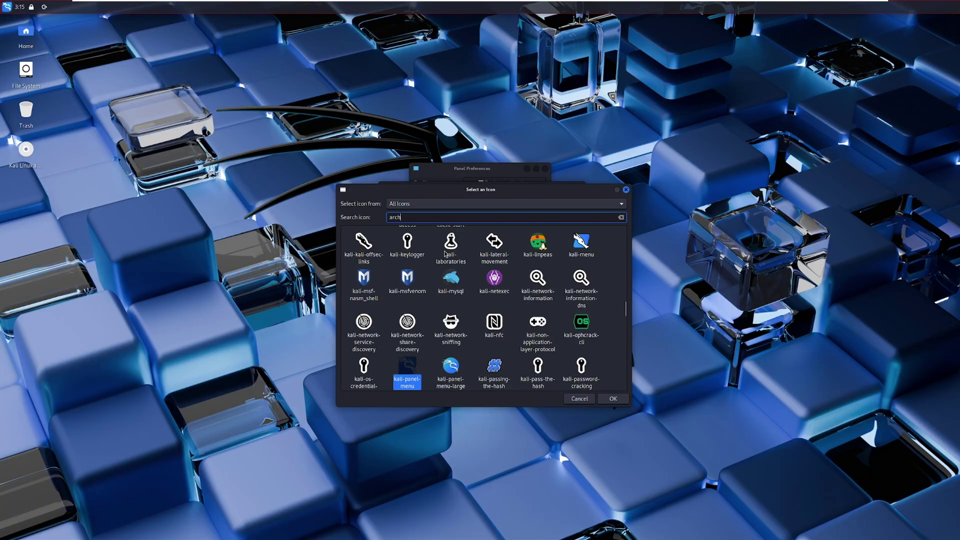
click(494, 241)
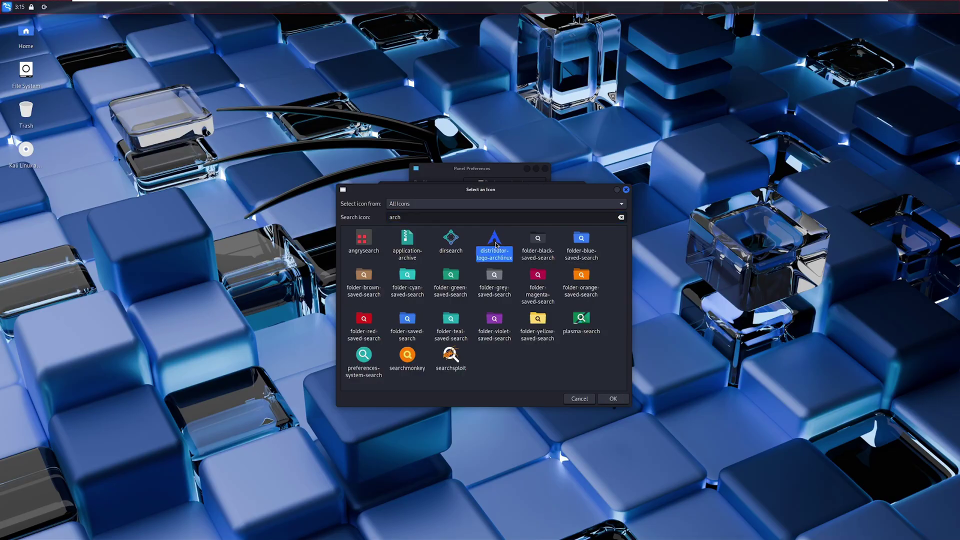
click(613, 398)
click(579, 379)
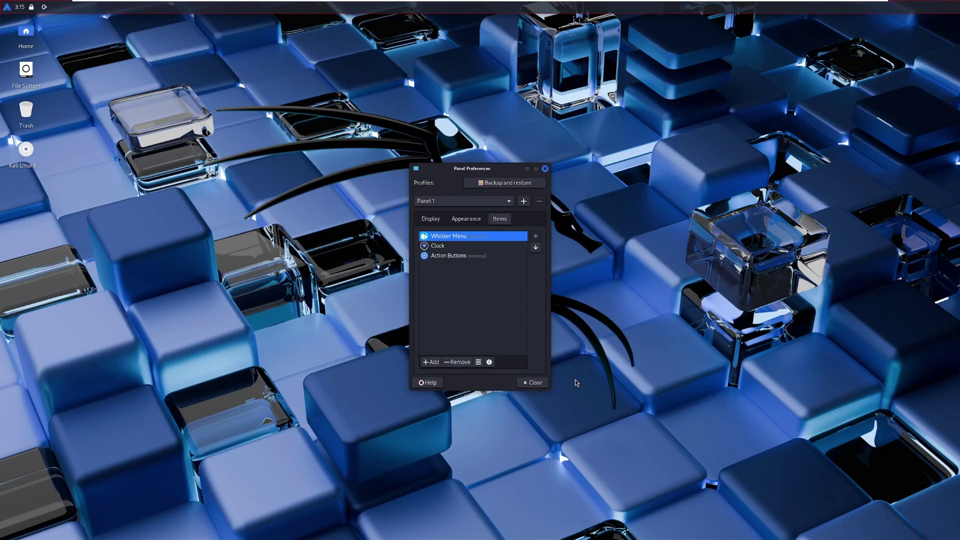
Change the Clock plugin's layout to LCD and close the Clock settings.
double_click(454, 246)
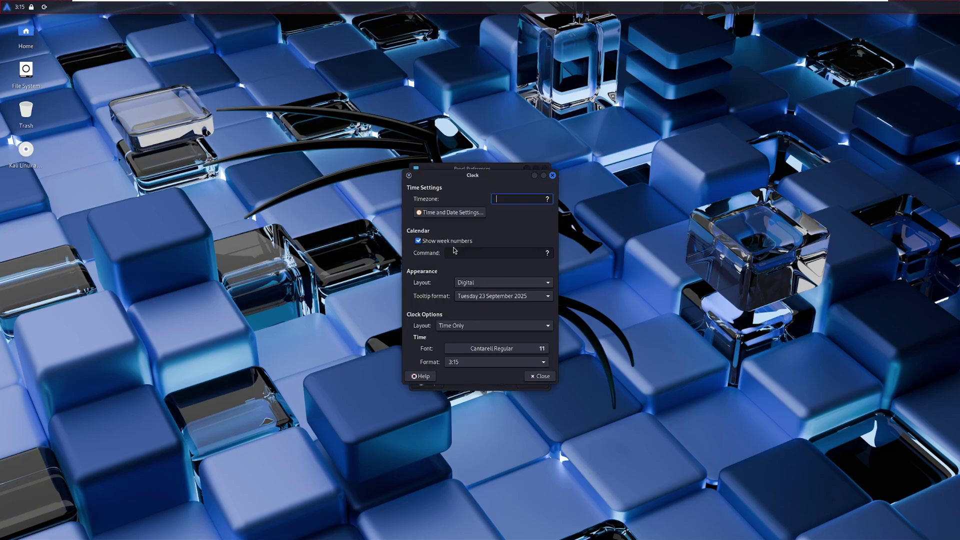
click(478, 282)
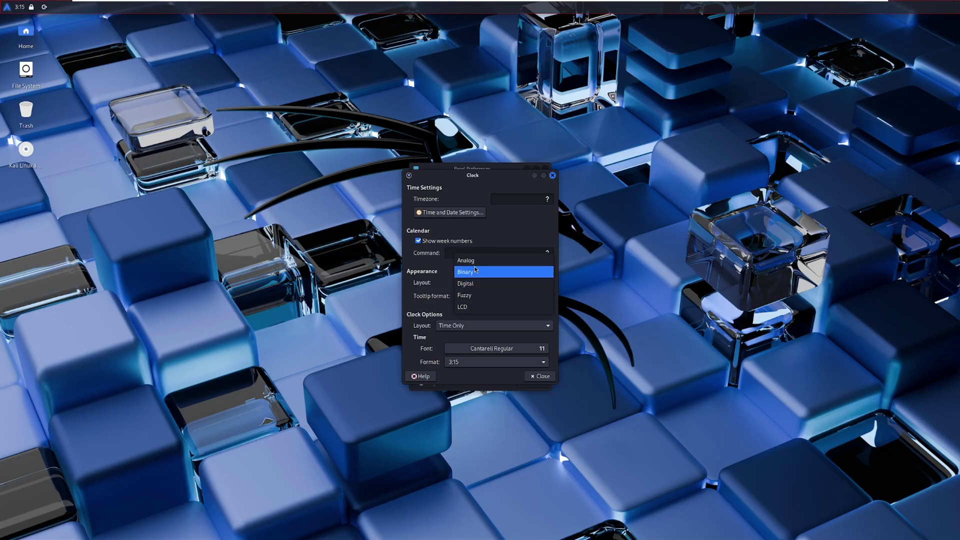
click(473, 272)
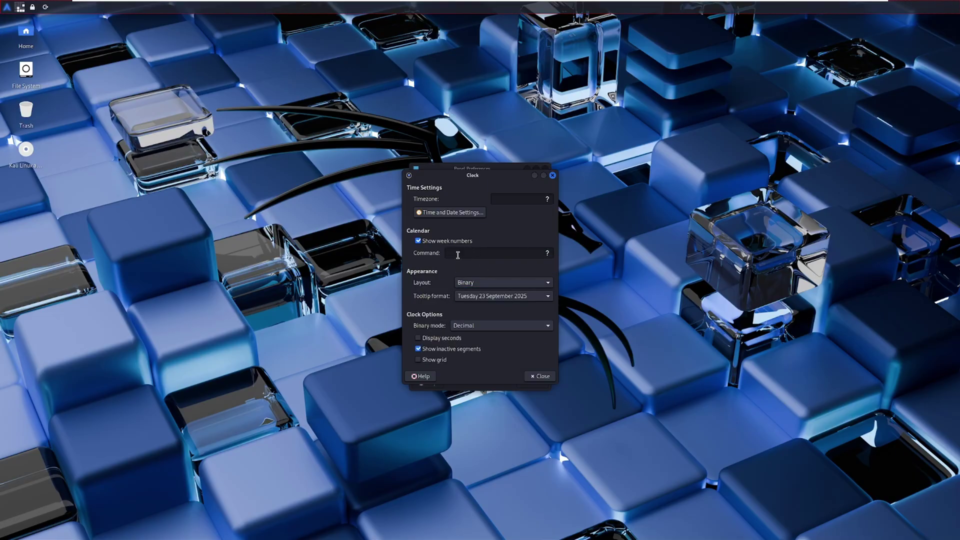
click(487, 288)
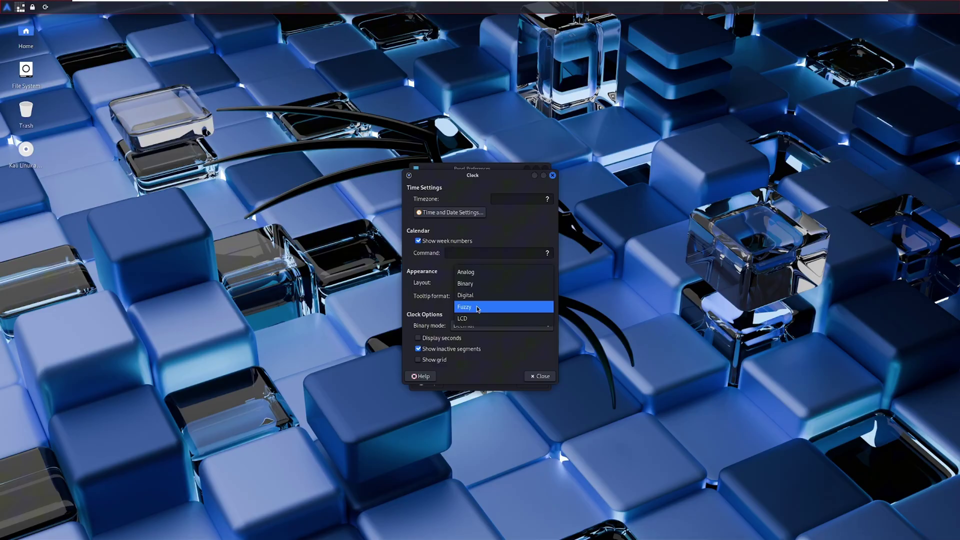
click(478, 316)
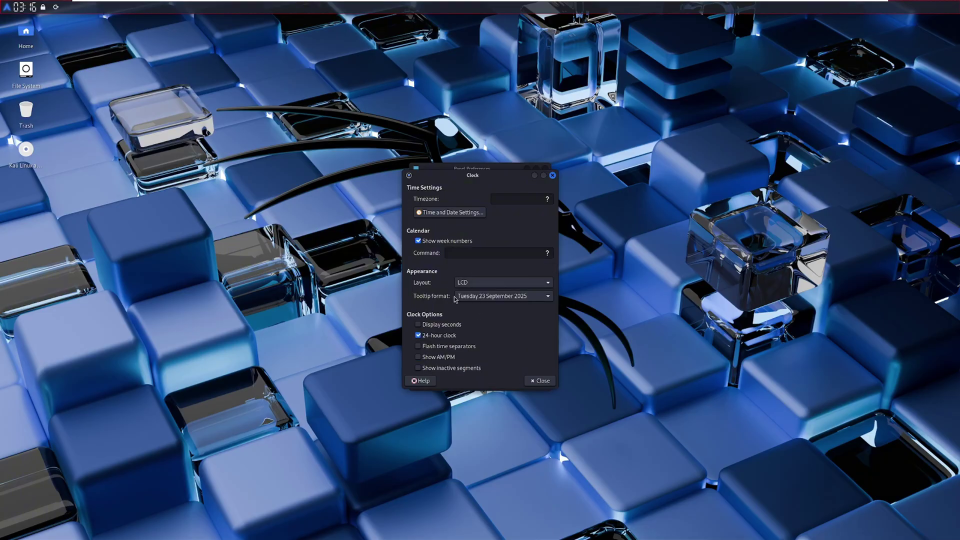
click(478, 288)
click(479, 283)
click(540, 380)
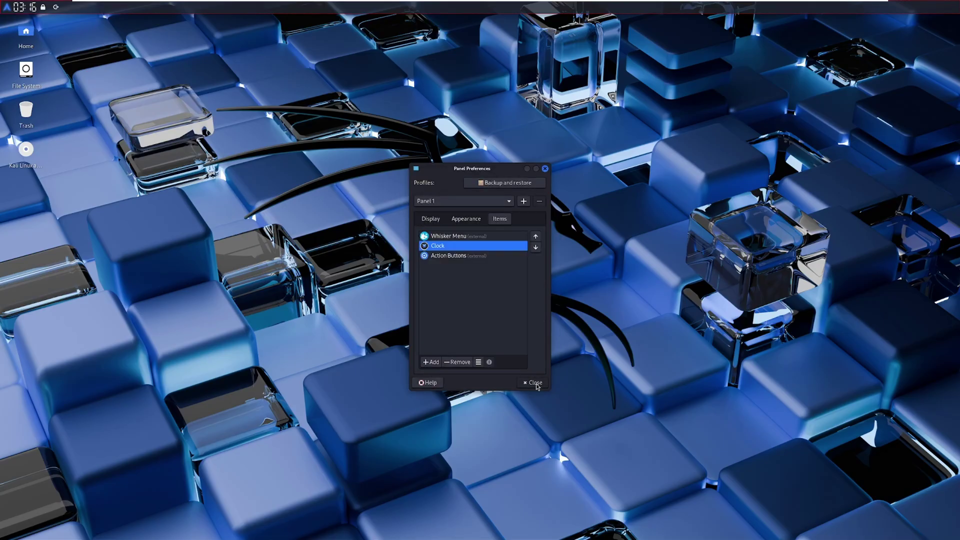
Add a new Separator item and move it just below Whisker Menu.
click(468, 257)
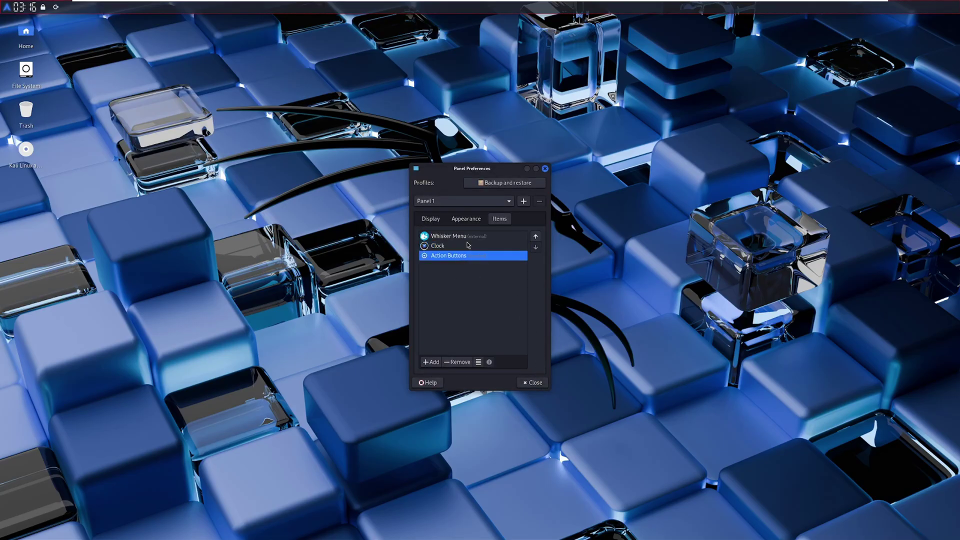
click(432, 361)
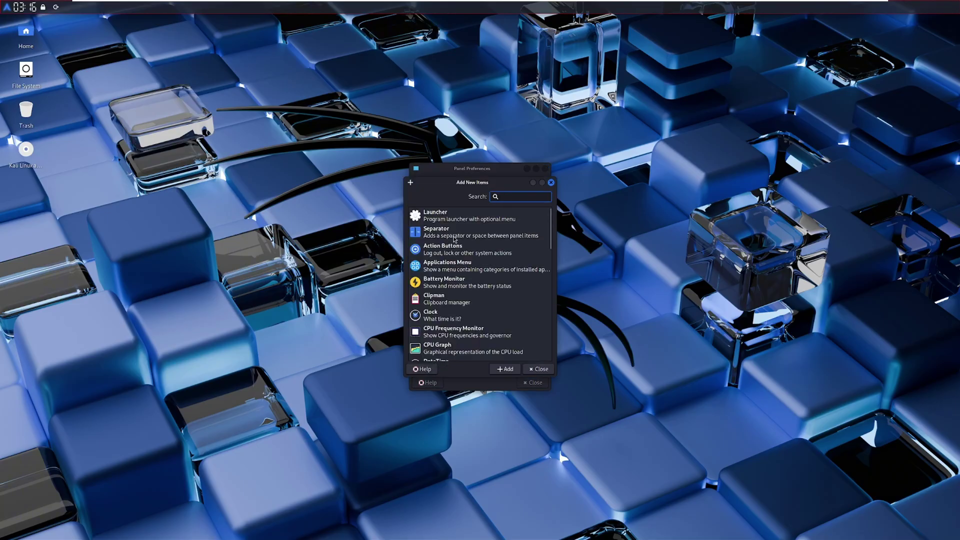
click(455, 235)
click(502, 370)
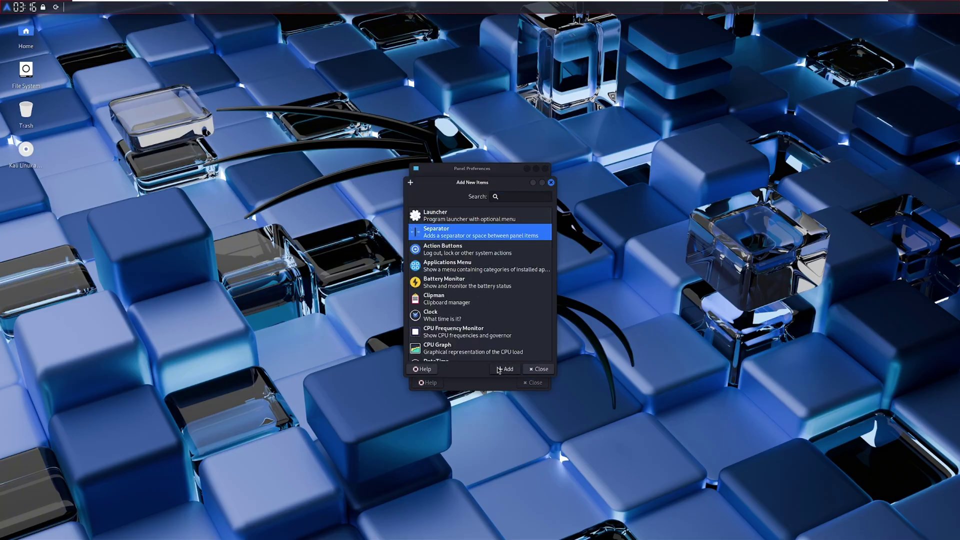
click(505, 369)
click(538, 369)
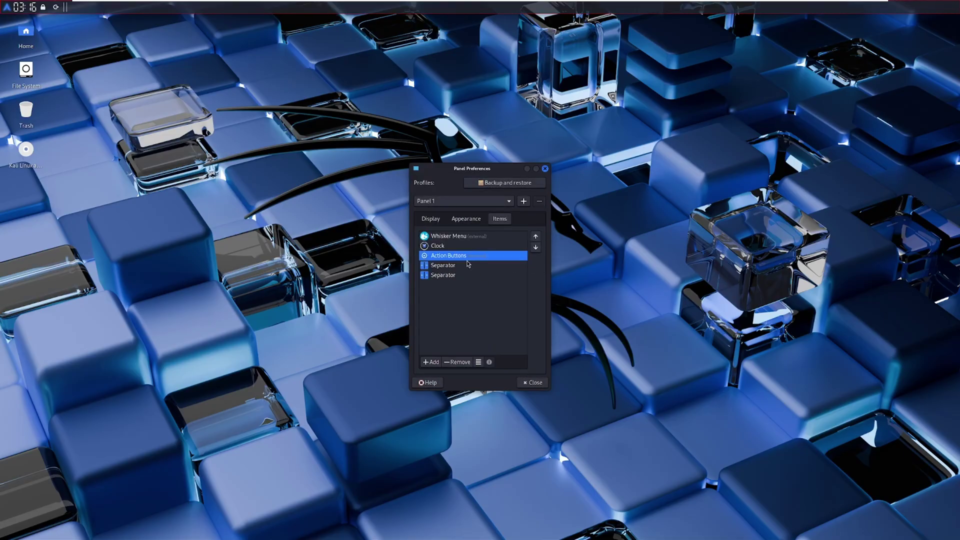
drag(454, 268, 451, 245)
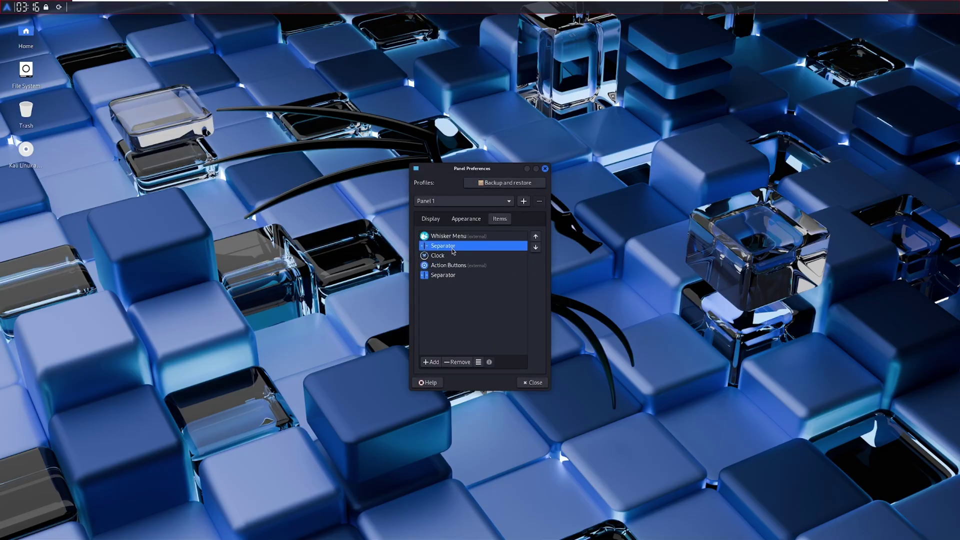
Make both separators Transparent with Expand, placing the second between Clock and Action Buttons.
double_click(452, 248)
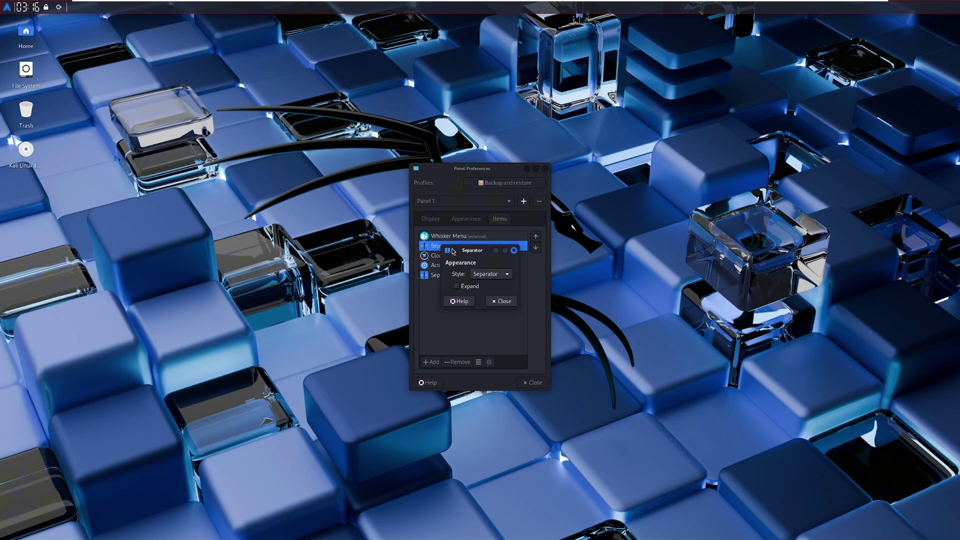
click(457, 286)
click(489, 274)
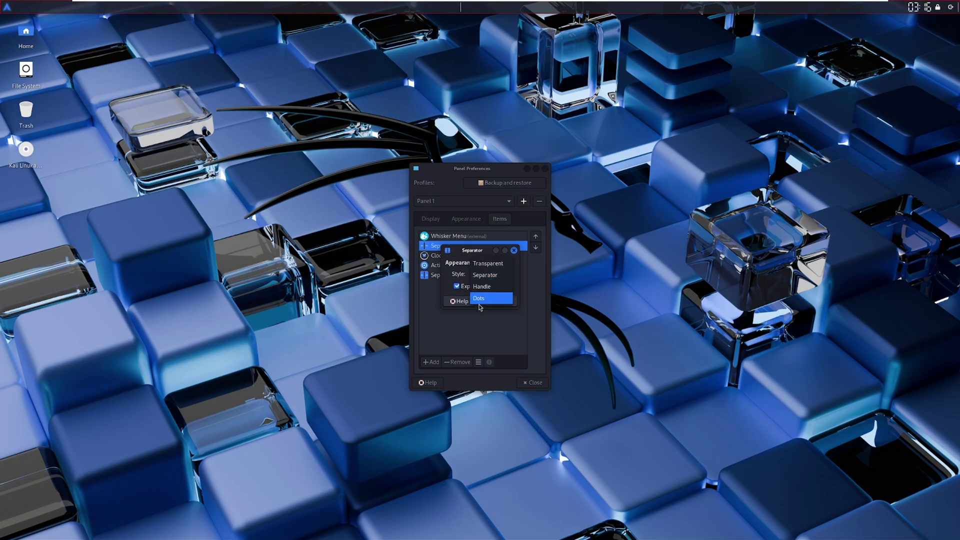
click(487, 263)
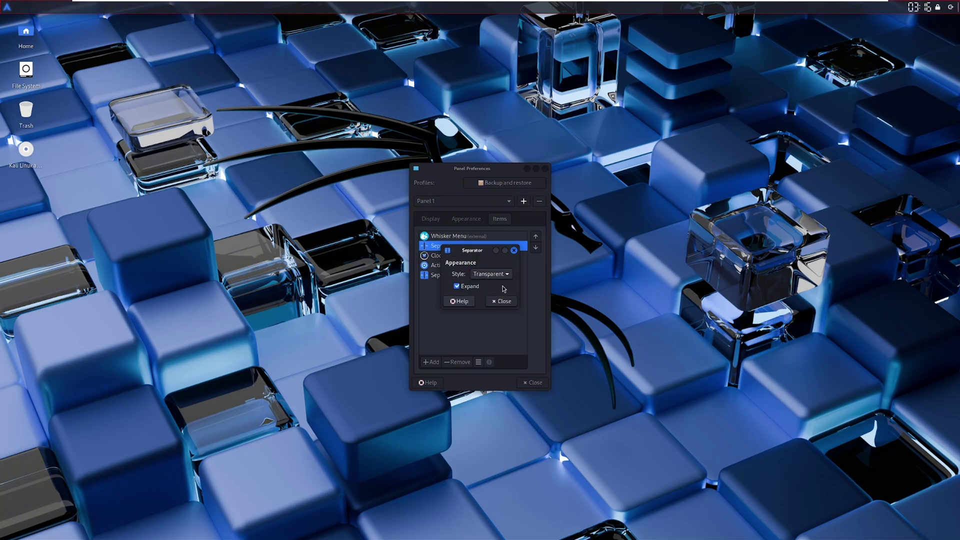
click(503, 301)
double_click(450, 275)
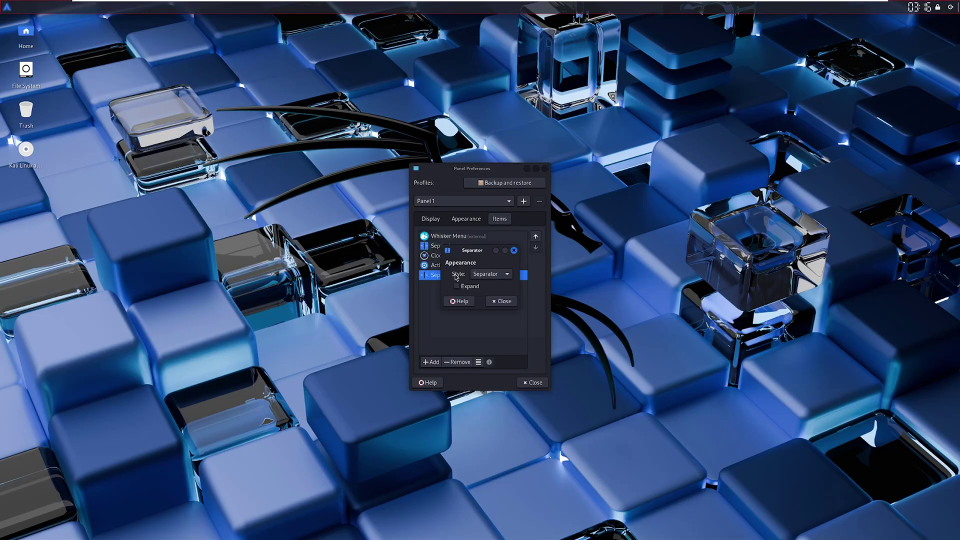
click(490, 274)
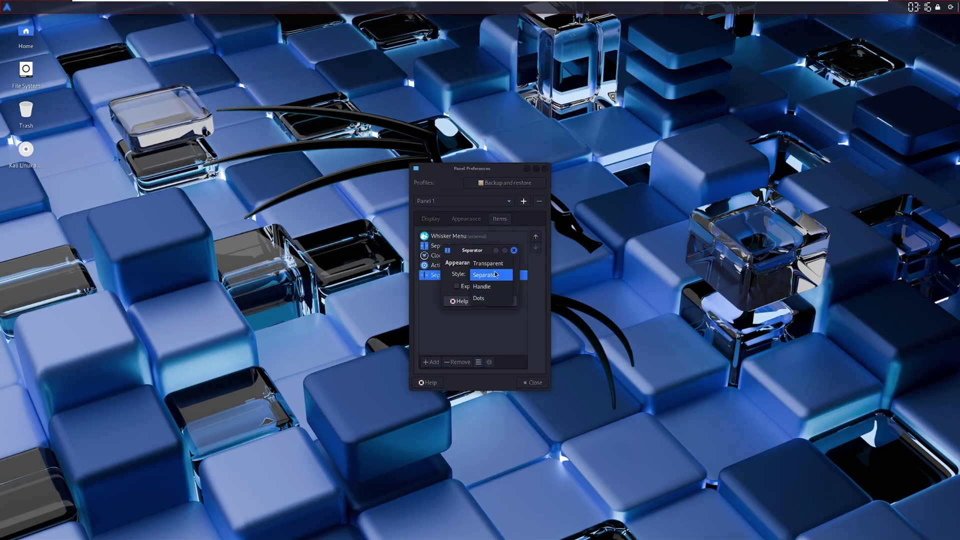
click(495, 265)
click(456, 286)
click(502, 302)
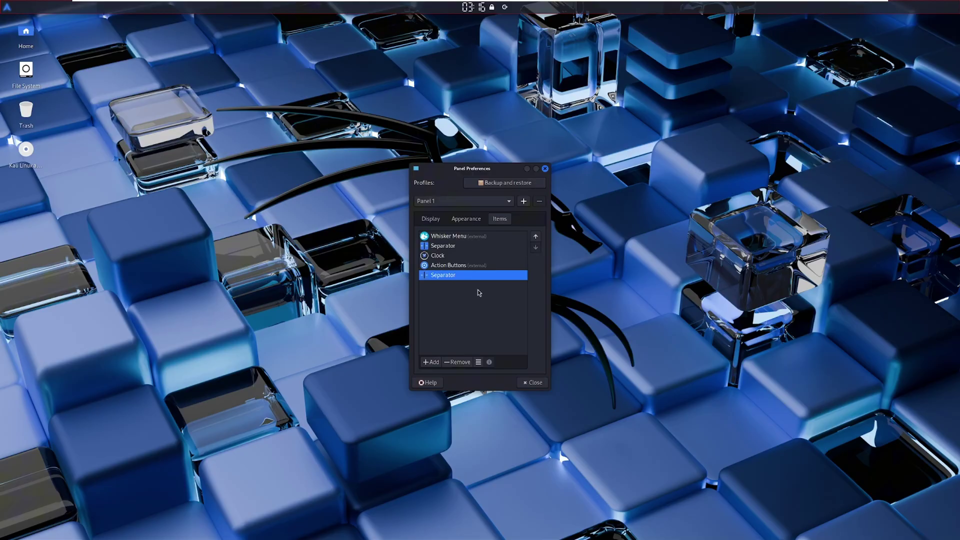
double_click(441, 279)
click(502, 302)
drag(459, 276, 459, 268)
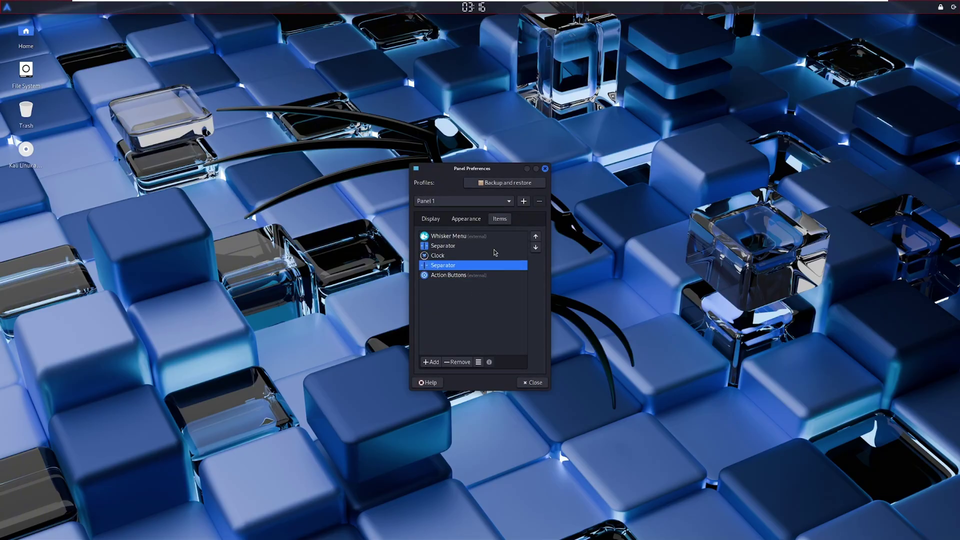
Close Panel Preferences and reposition a separator along the top panel.
click(545, 169)
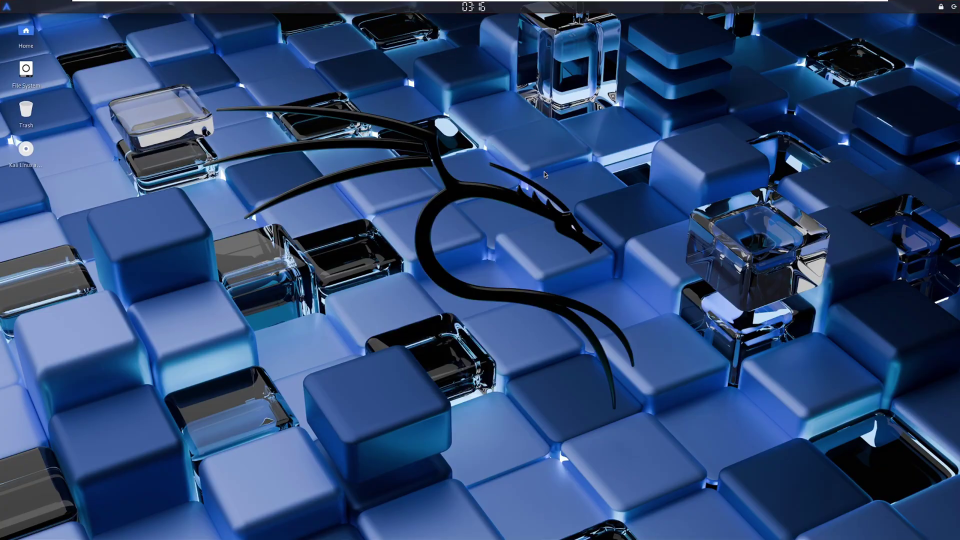
right_click(533, 13)
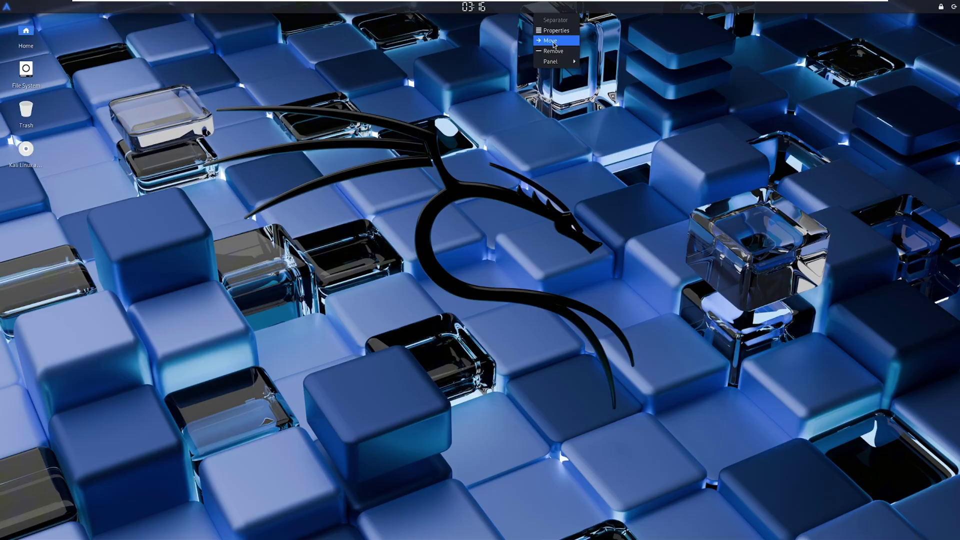
click(550, 41)
click(540, 9)
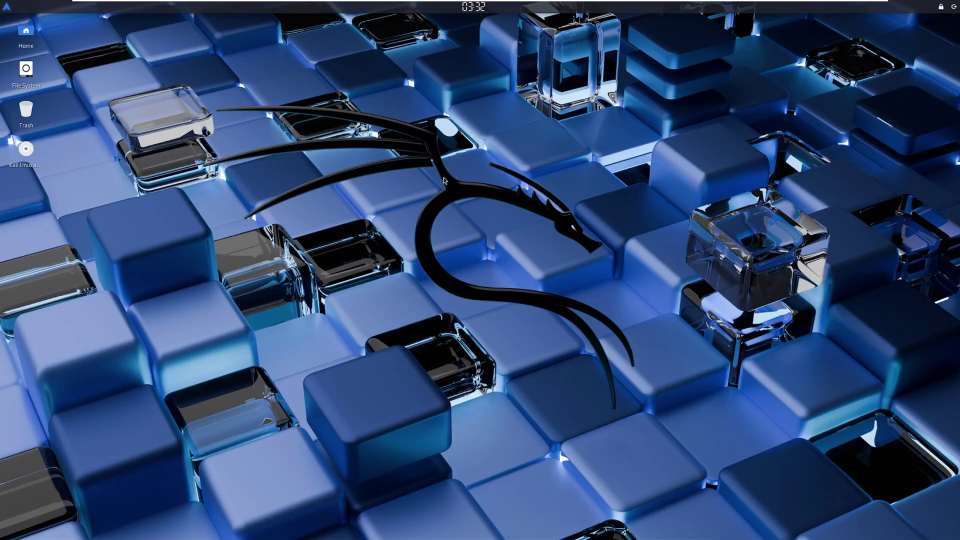
Open Desktop Settings and set the desktop icon type to None.
right_click(468, 207)
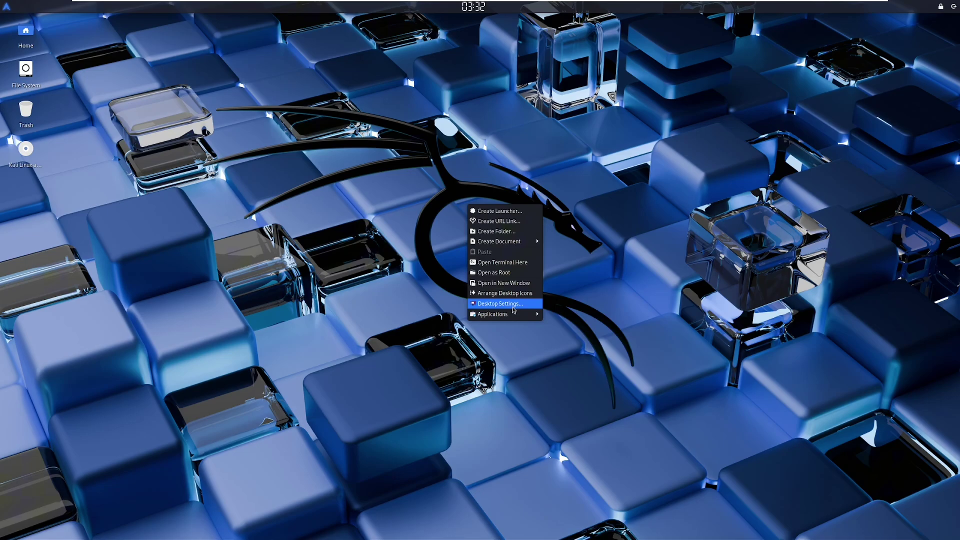
click(150, 115)
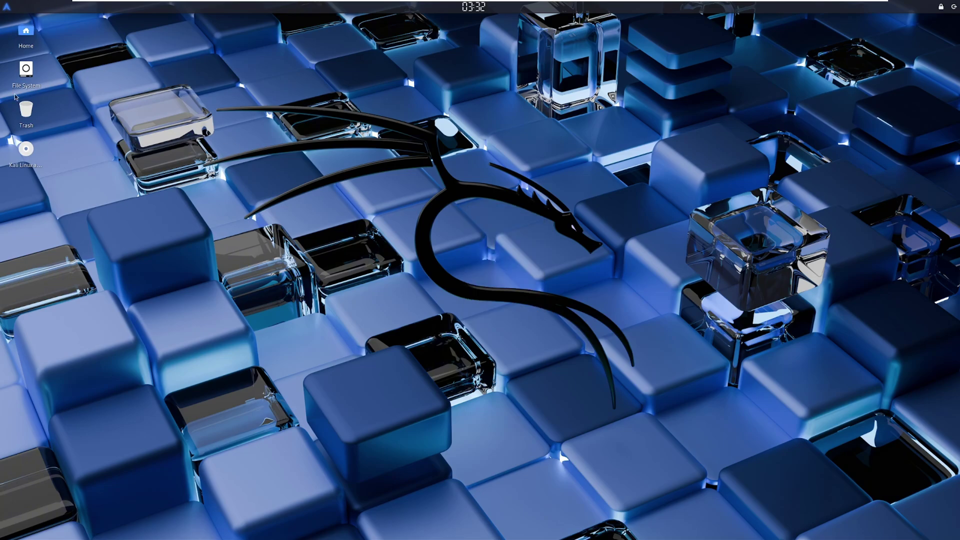
right_click(486, 143)
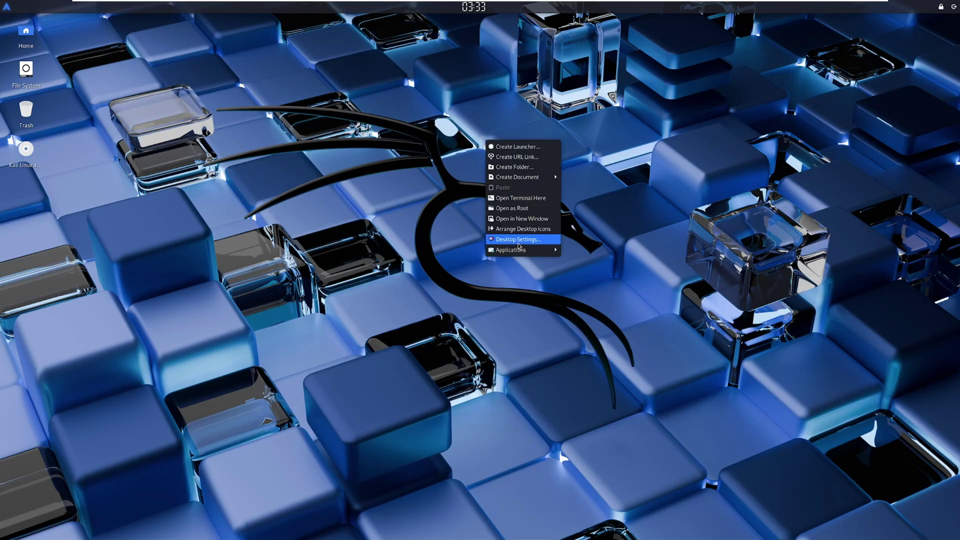
click(518, 240)
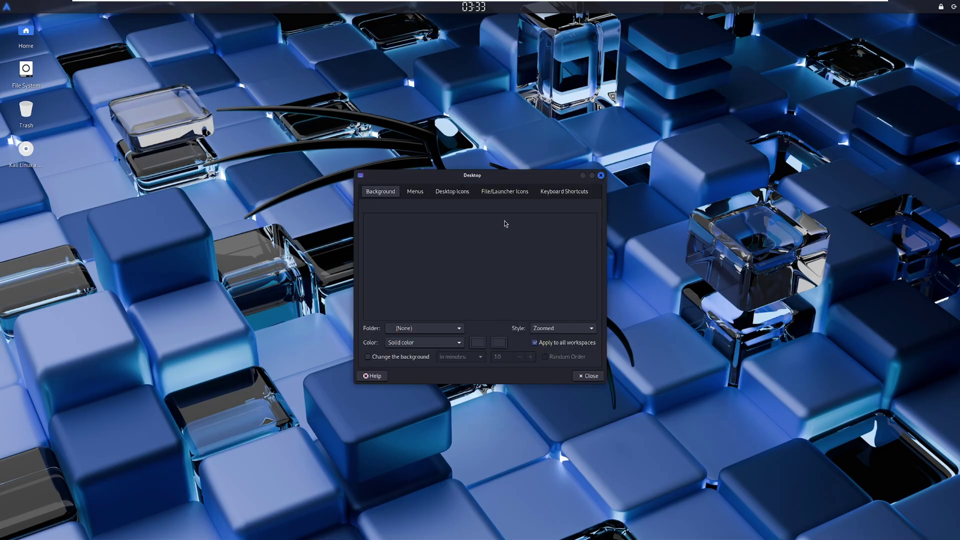
click(448, 195)
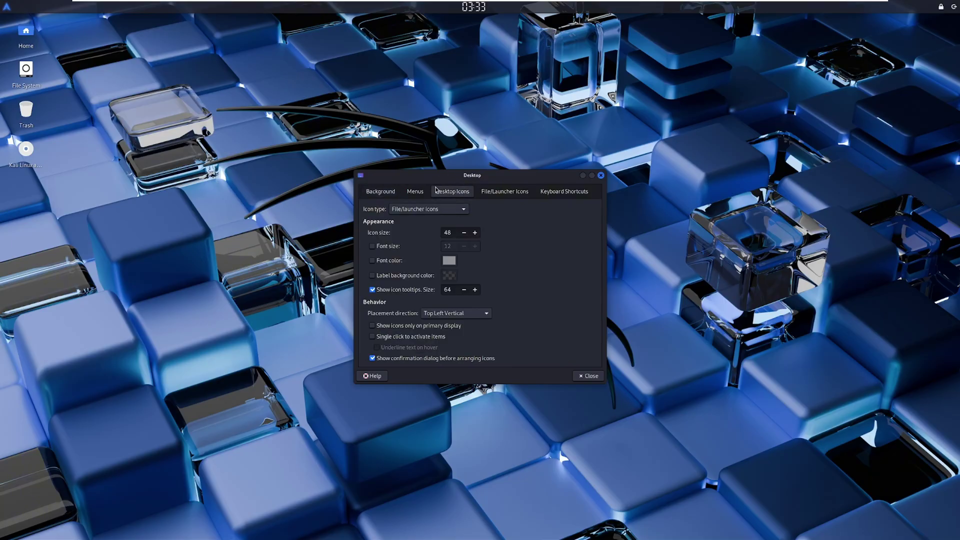
click(450, 210)
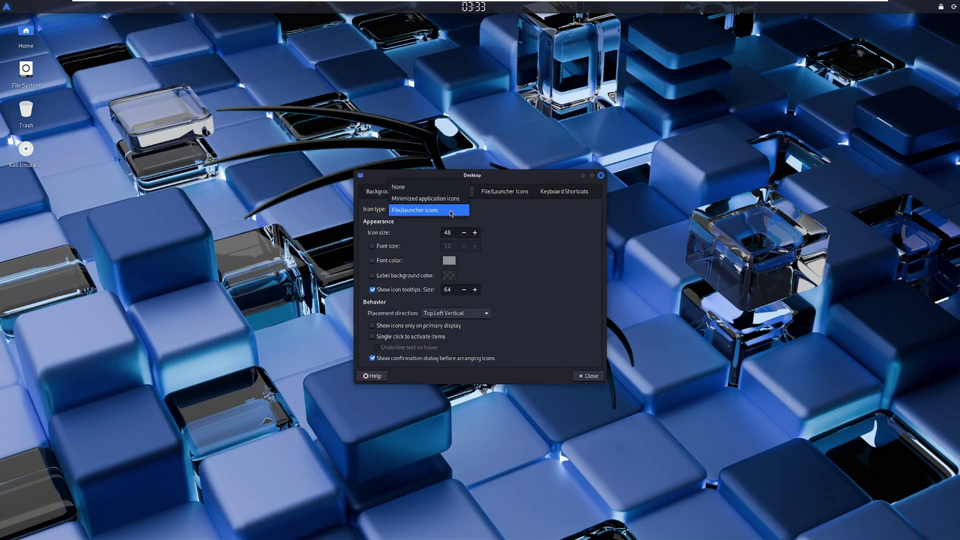
click(410, 187)
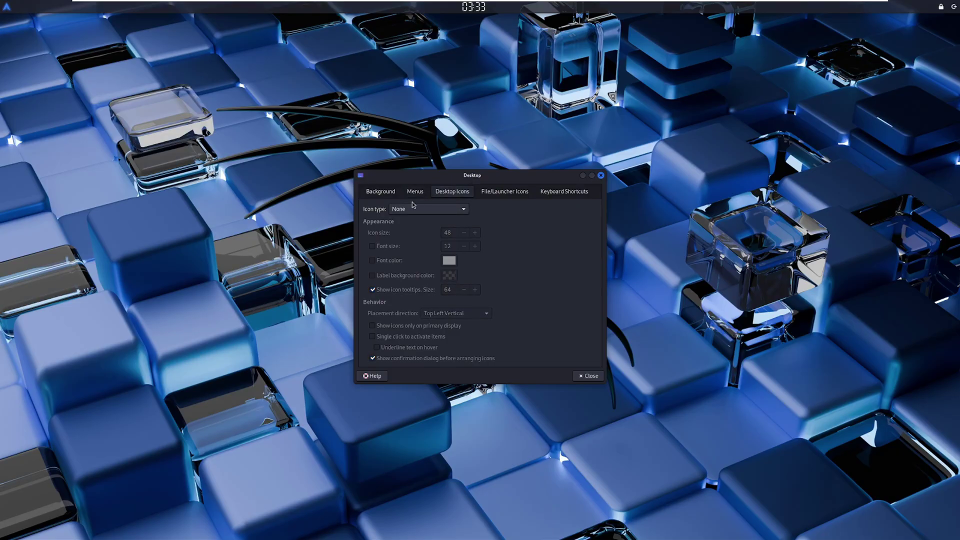
Set the anime girl picture from Downloads as wallpaper and close Desktop Settings.
click(388, 193)
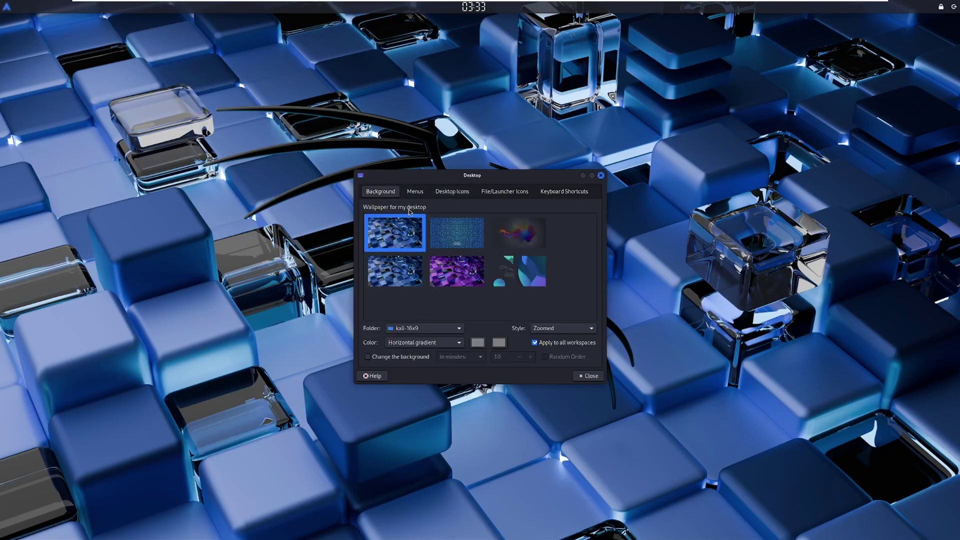
click(424, 330)
click(409, 317)
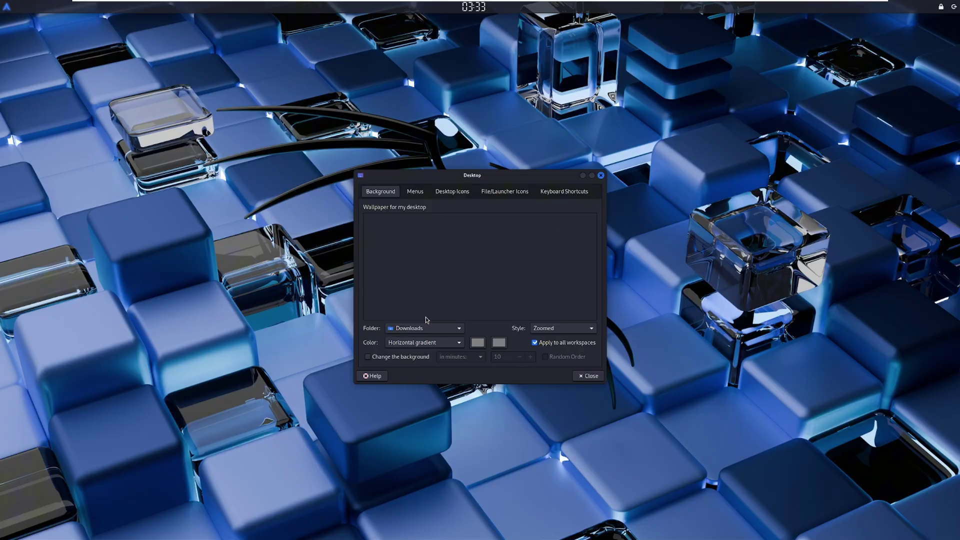
click(452, 245)
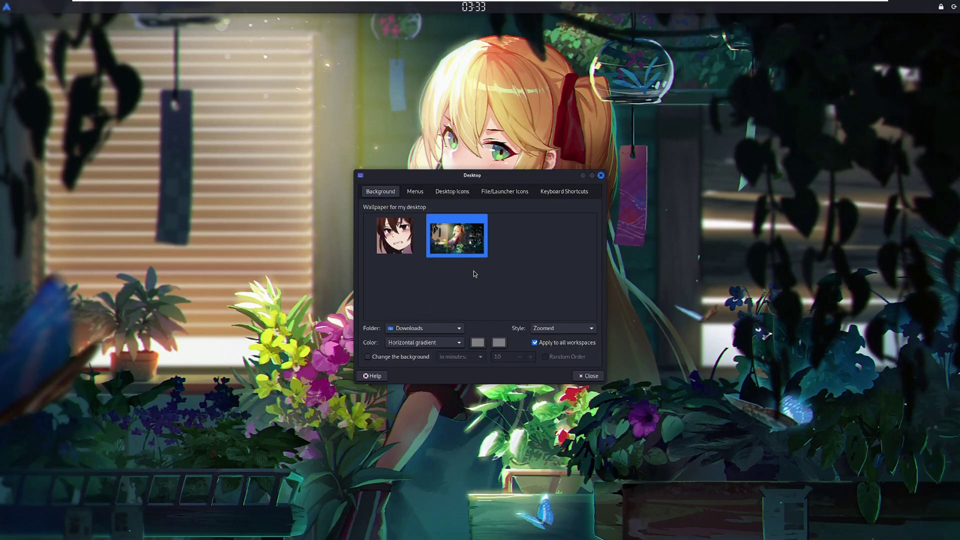
click(583, 379)
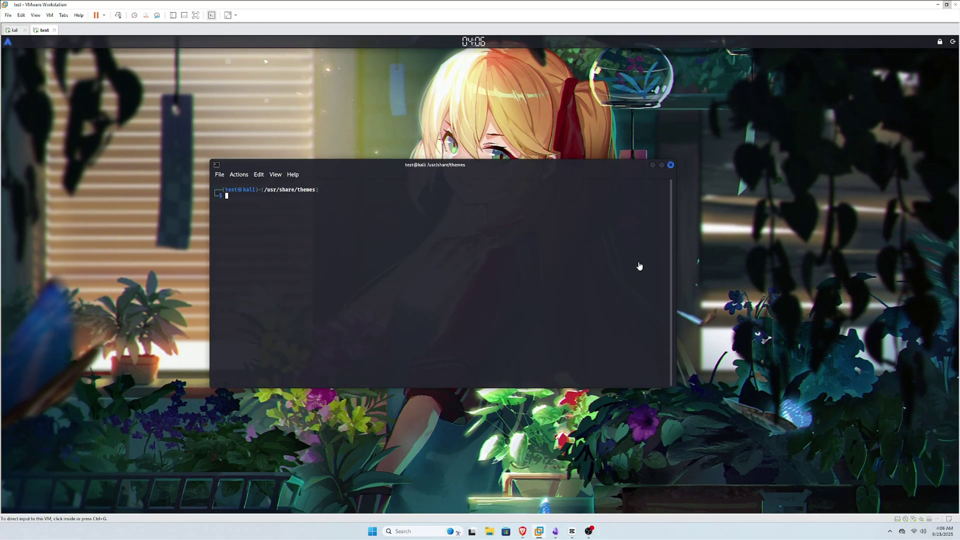
Release input from the test VM, switch to the kali tab and centre its terminal window.
click(598, 168)
drag(611, 174, 615, 181)
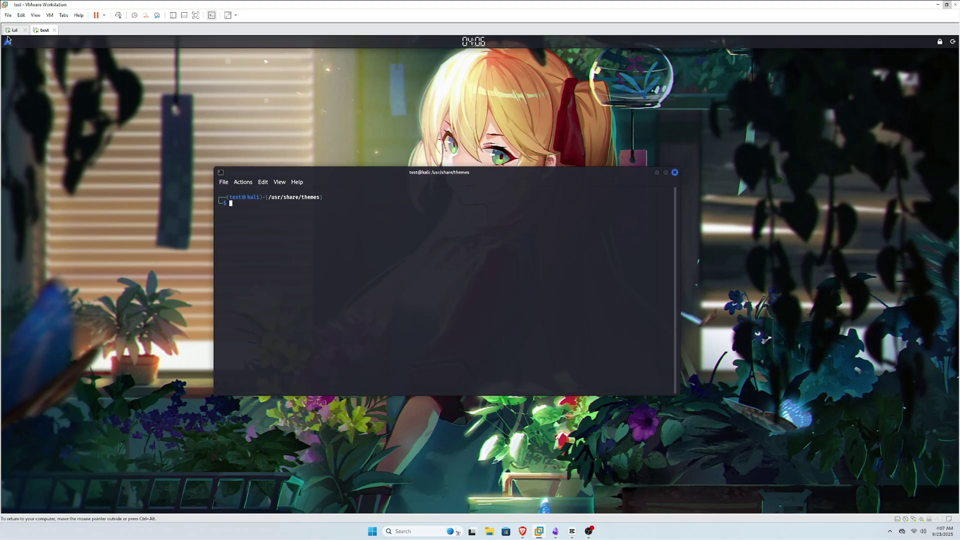
key(ctrl+alt)
key(ctrl+Tab)
click(440, 123)
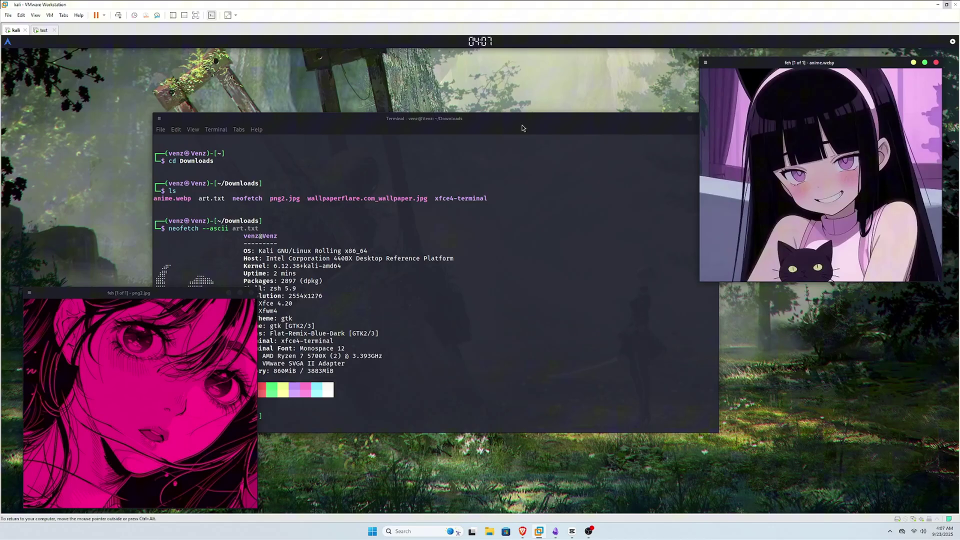
drag(631, 119, 619, 129)
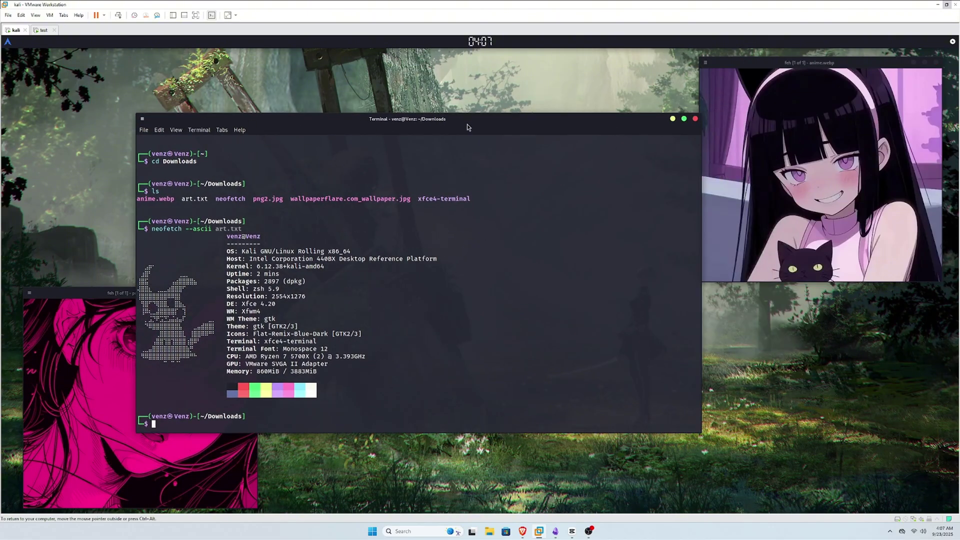
drag(468, 127, 480, 128)
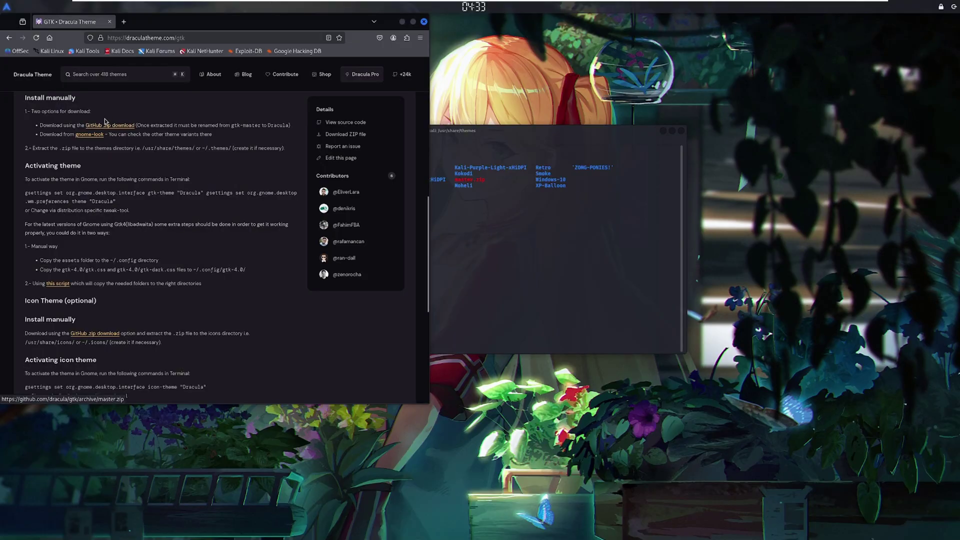
Download the Dracula GTK master.zip with sudo wget, cancelling the duplicate download.
right_click(110, 125)
click(509, 237)
text(s)
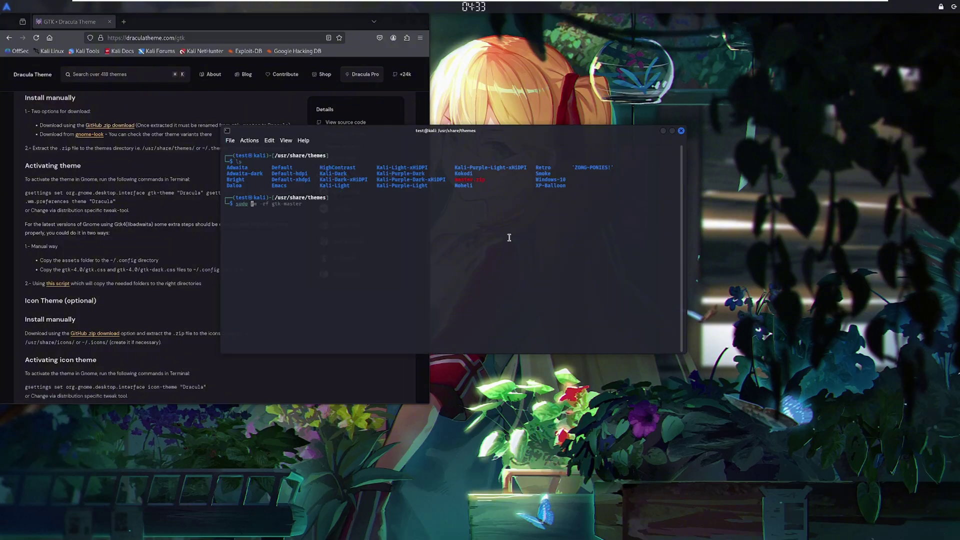
text(udo wget https://github.com/dracula/gtk/archive/master.zip)
key(Return)
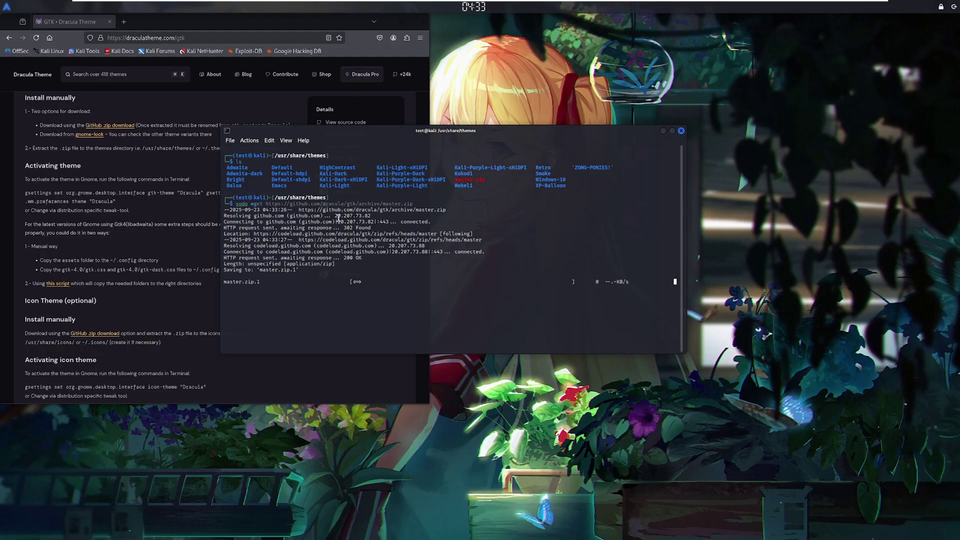
key(ctrl+c)
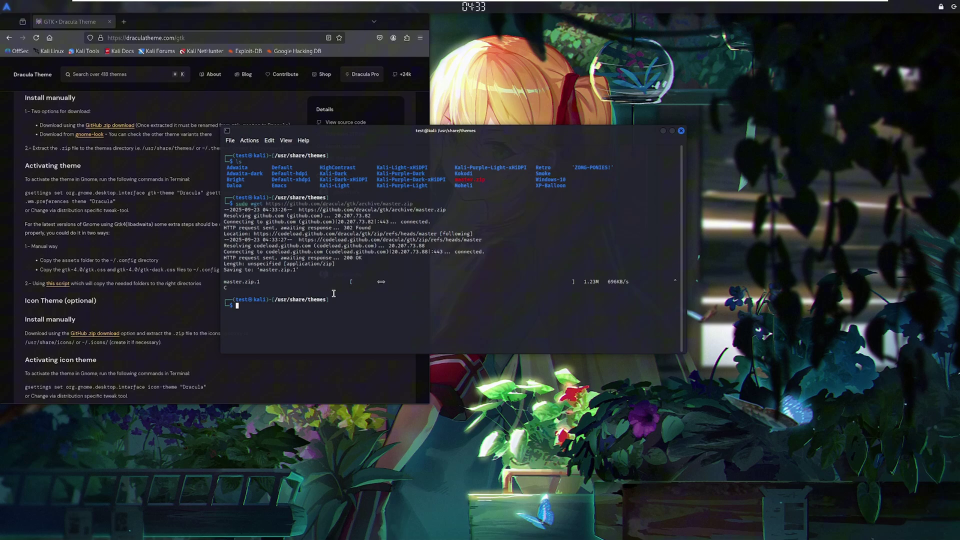
Unzip master.zip with sudo in /usr/share/themes, then search the application menu for 'app'.
text(sudo un)
key(Right)
key(alt+Tab)
key(ctrl+w)
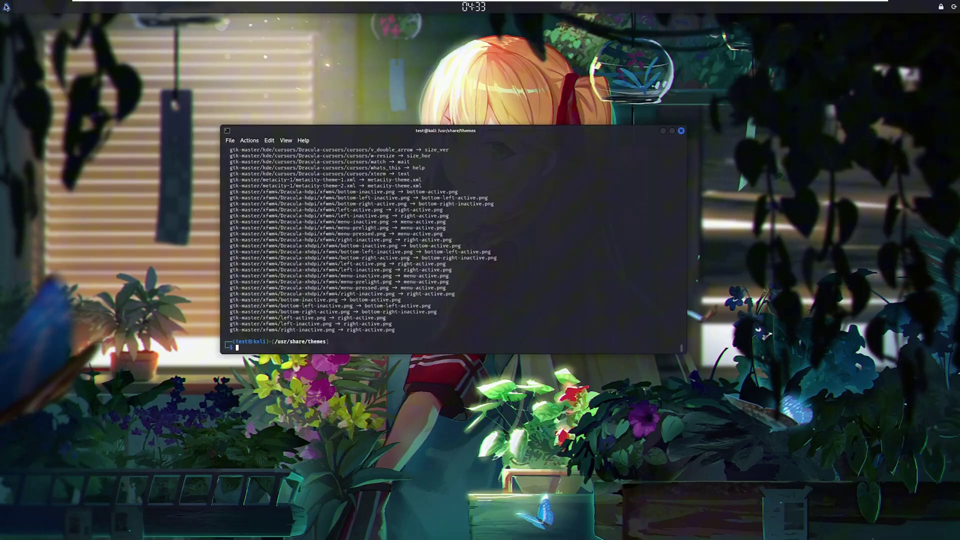
click(3, 4)
text(app)
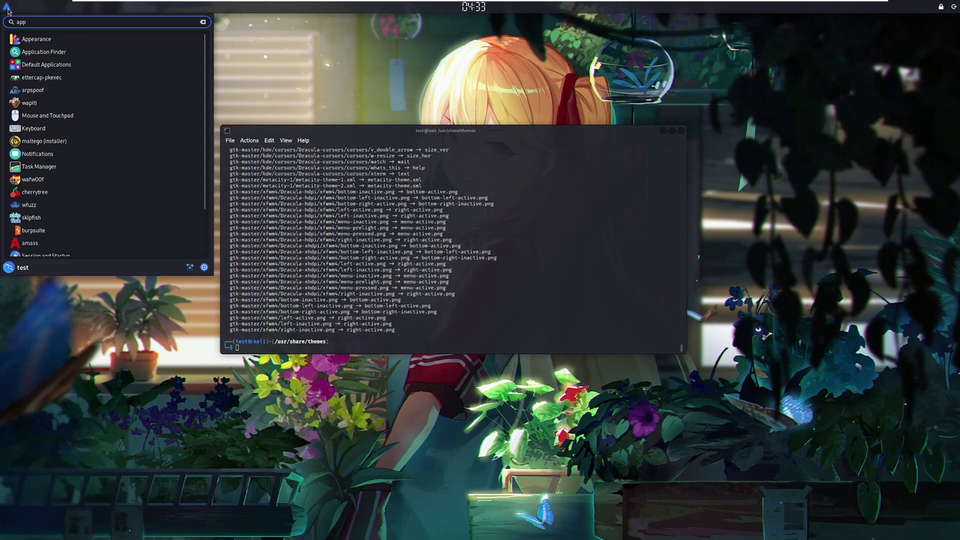
Select gtk-master as the Style theme in Appearance and close the dialog.
click(18, 38)
scroll(455, 237, up, 1)
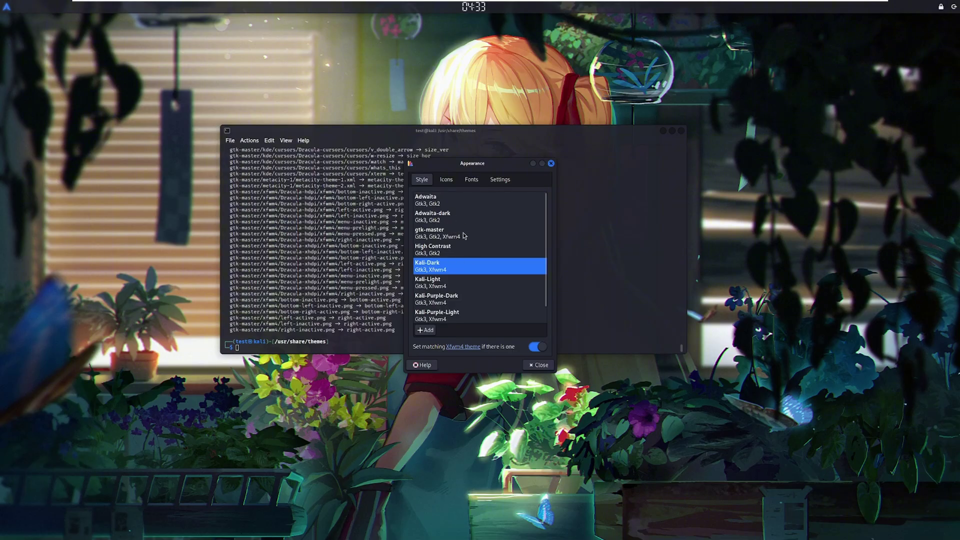
click(463, 234)
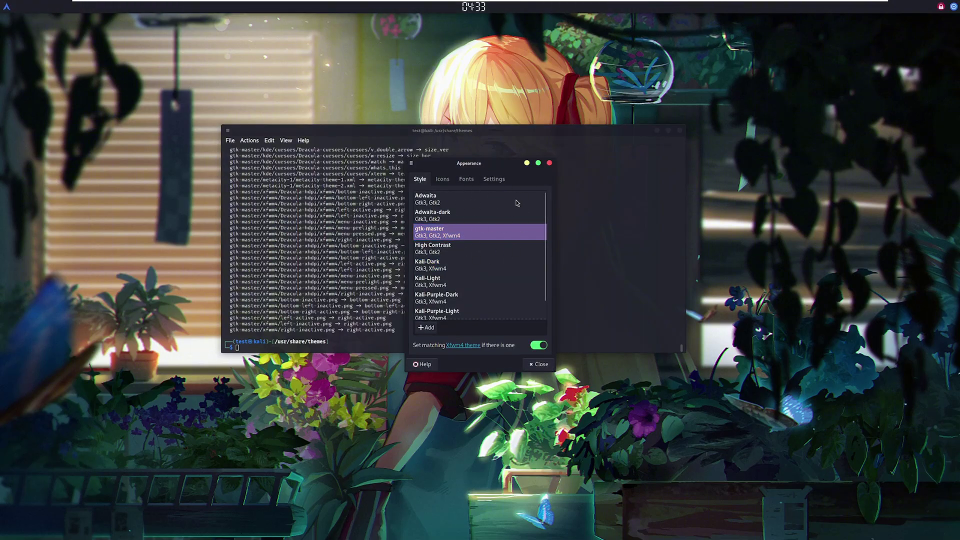
click(538, 365)
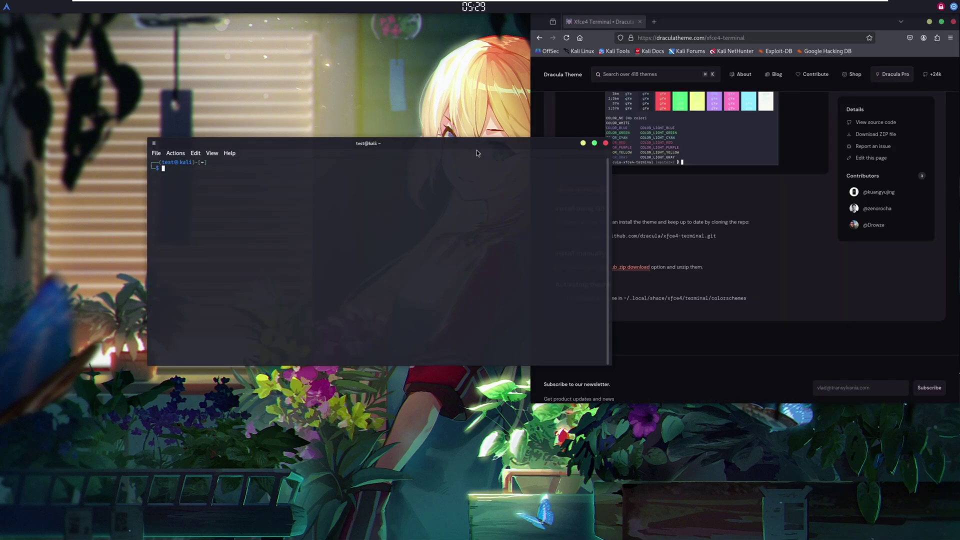
Run sudo apt install xfce4-terminal in QTerminal, confirming version 1.1.4-1 is already installed.
drag(476, 150, 463, 145)
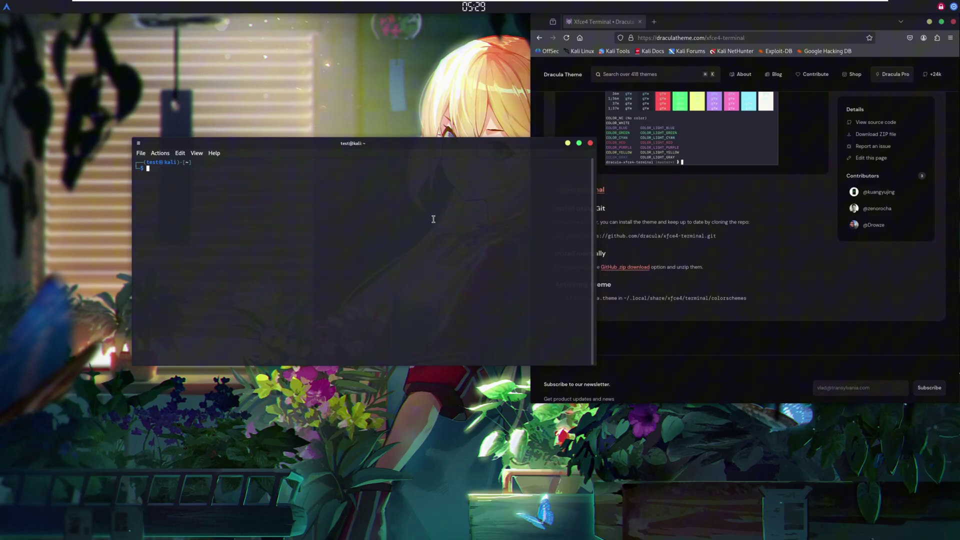
text(sudo apt inst)
key(BackSpace)
key(BackSpace)
text(nstall xfce4-terminal)
key(Return)
key(Return)
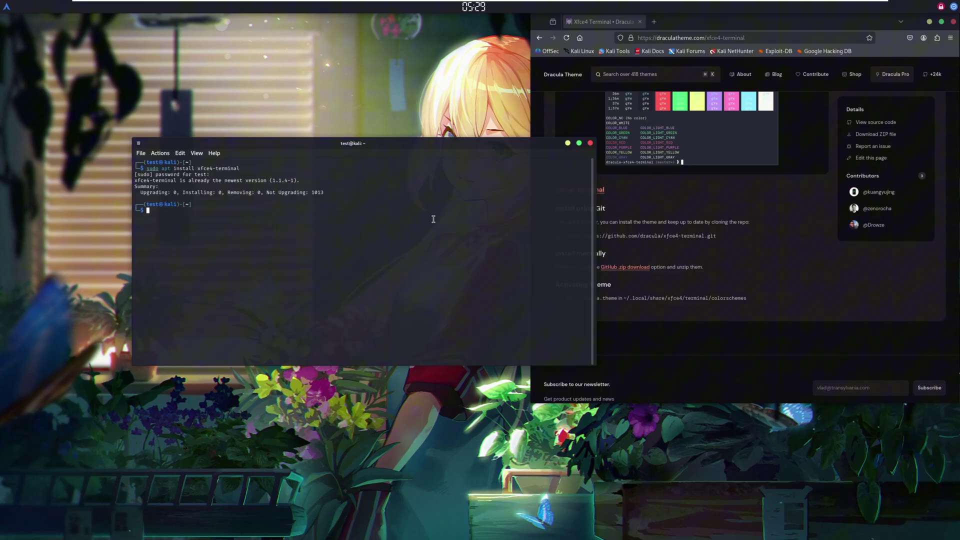
double_click(205, 169)
Launch Xfce Terminal by searching 'terminal' in the application menu.
click(6, 5)
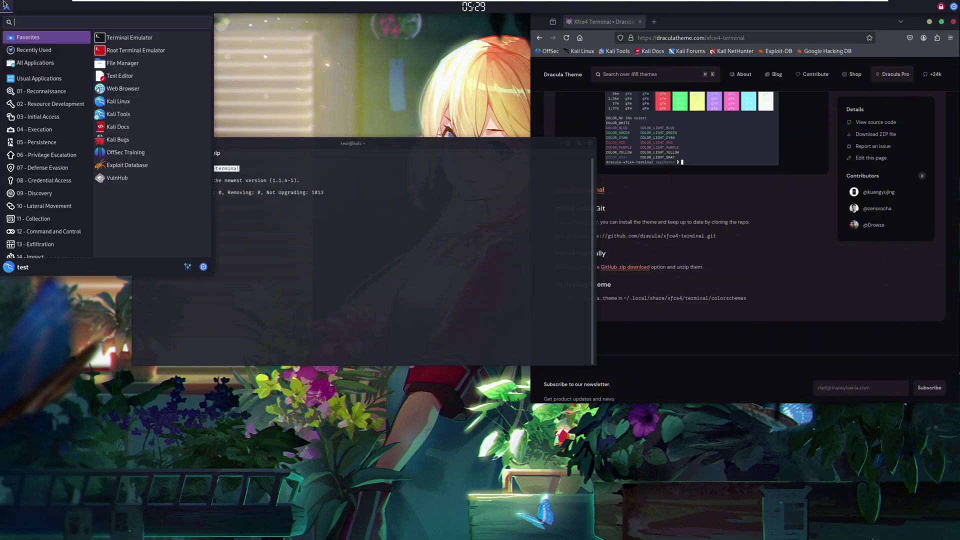
text(terminal)
key(Return)
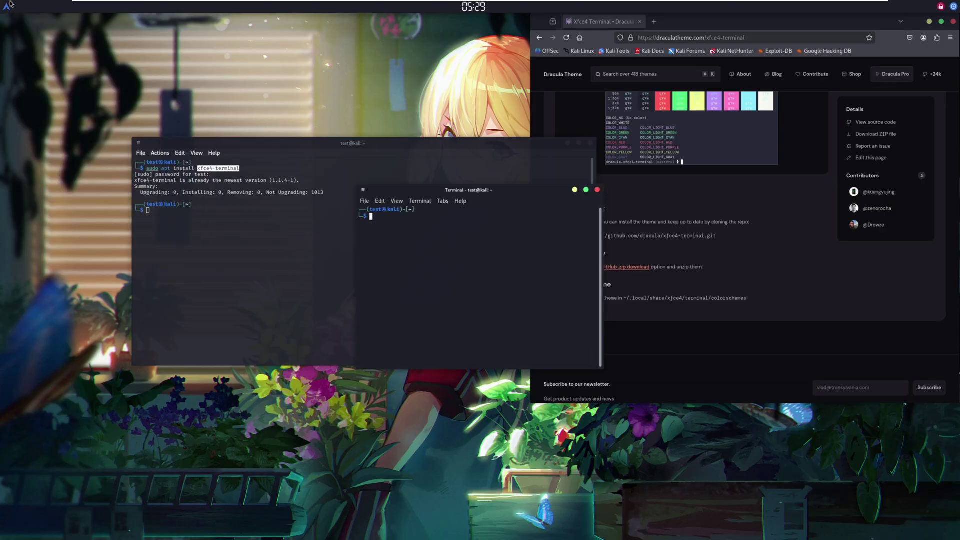
Close QTerminal and create the colorschemes folder with mkdir -p using the path copied from the page.
mouse_move(413, 194)
mouse_down()
mouse_move(430, 218)
mouse_move(424, 180)
mouse_move(409, 207)
mouse_up()
click(568, 144)
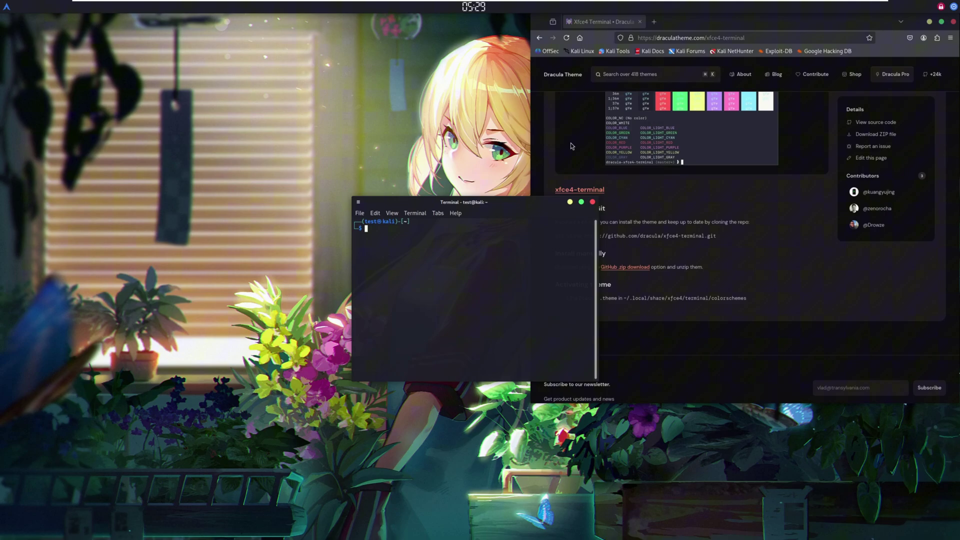
drag(510, 210, 428, 210)
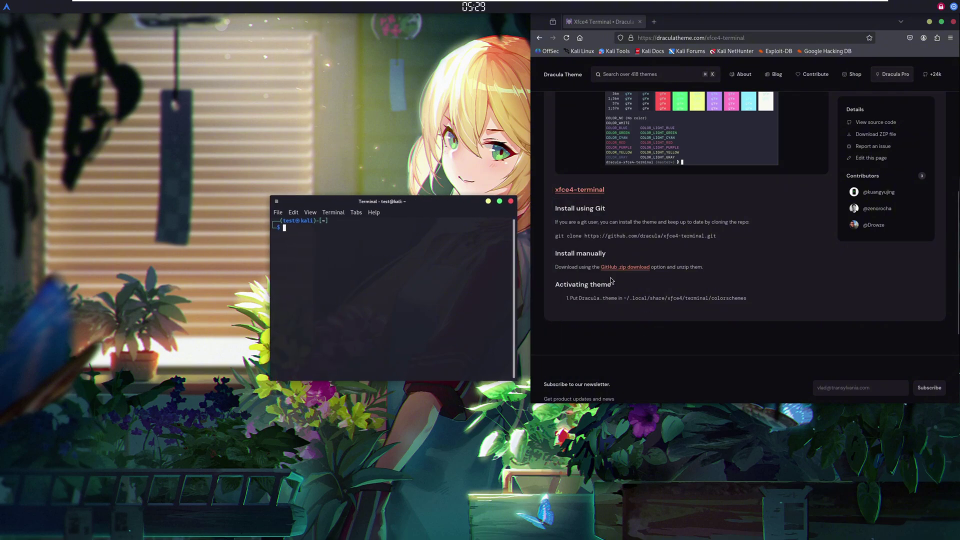
click(779, 37)
click(692, 272)
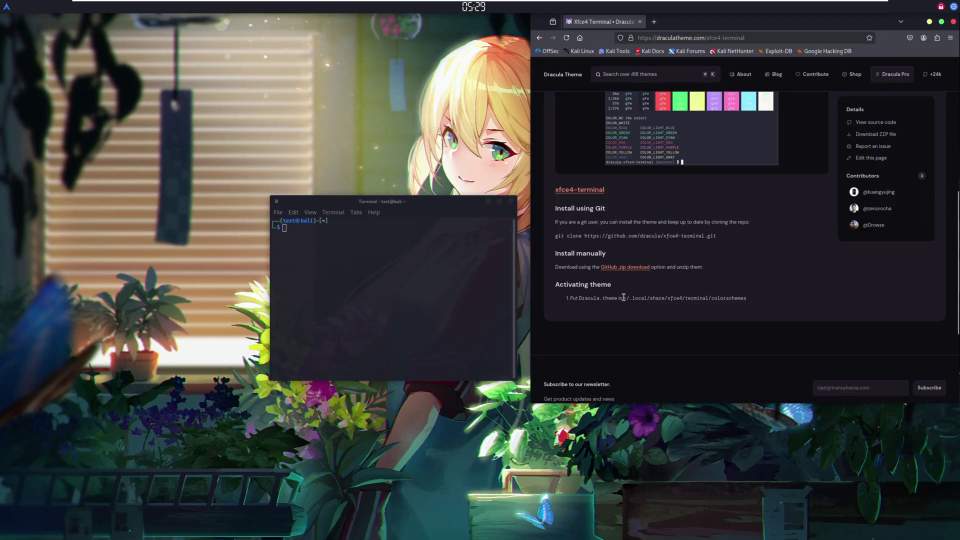
drag(623, 298, 751, 305)
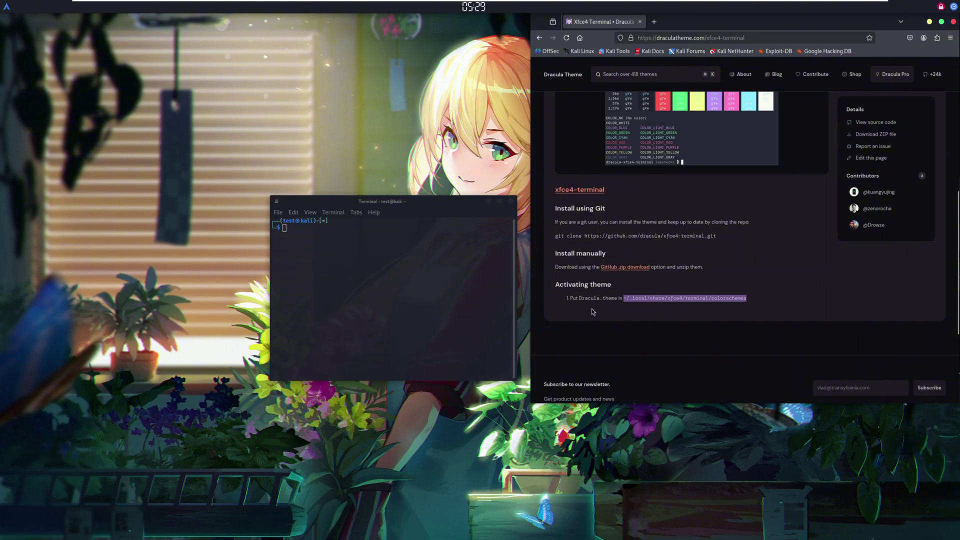
right_click(648, 299)
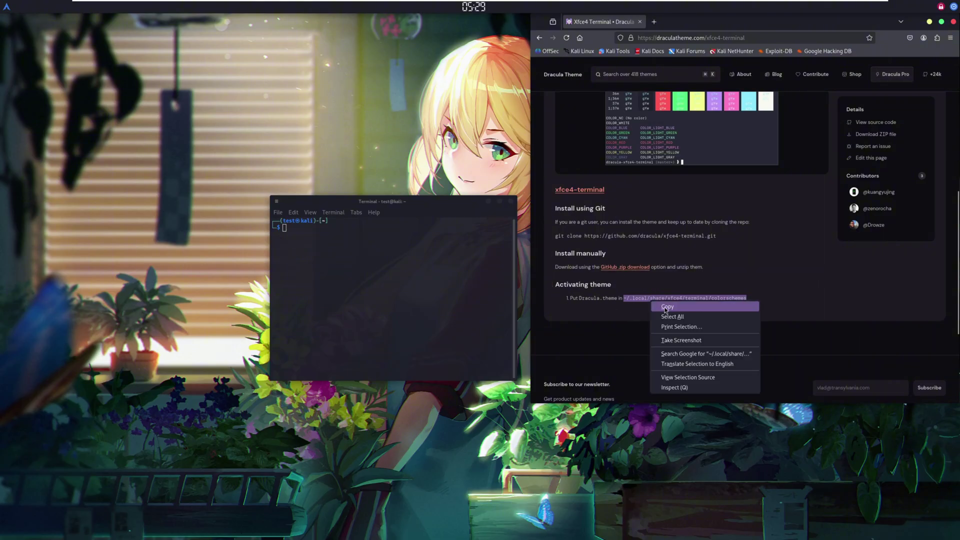
click(667, 306)
click(427, 273)
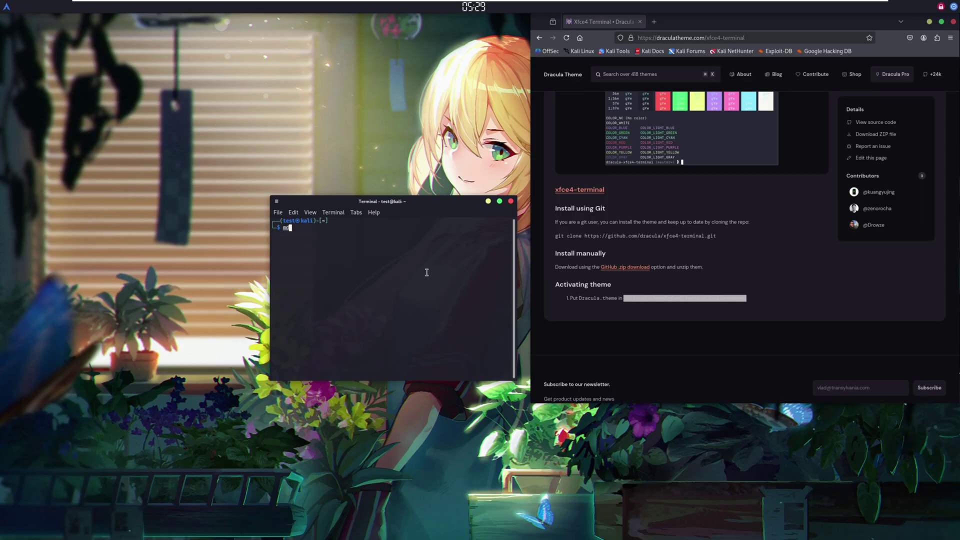
text(mkdir -p)
key(ctrl+shift+v)
key(Return)
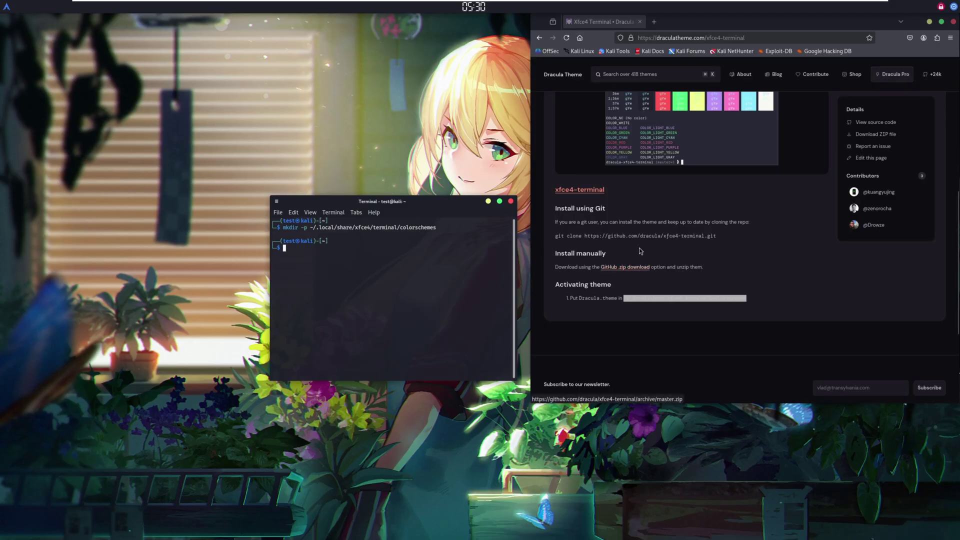
Clone the Dracula xfce4-terminal repository and list its files inside the xfce4-terminal folder.
triple_click(558, 233)
right_click(558, 234)
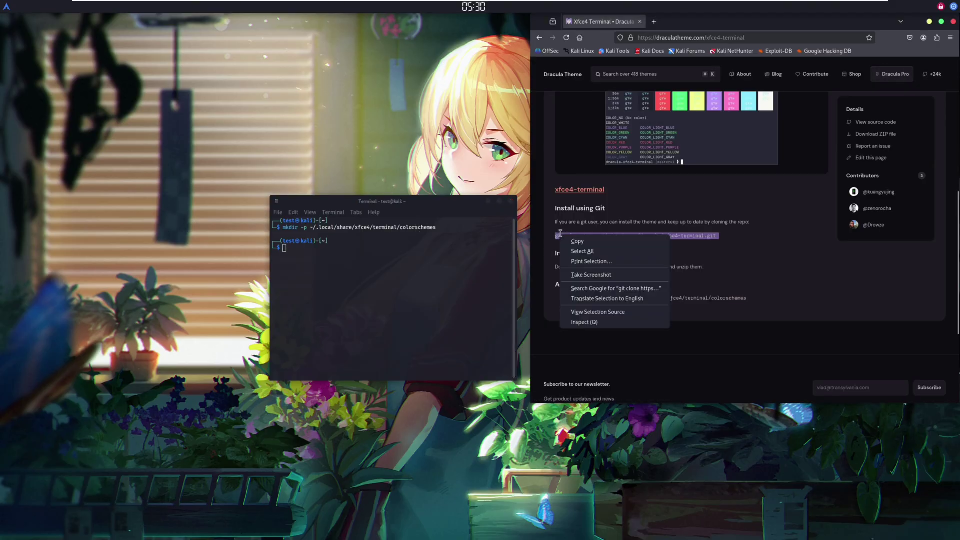
click(579, 240)
right_click(404, 278)
click(425, 328)
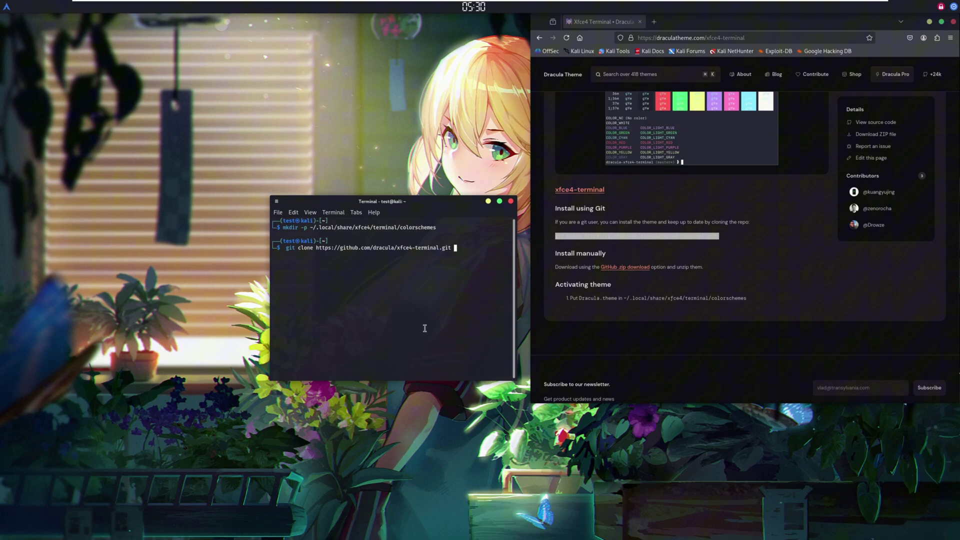
key(Return)
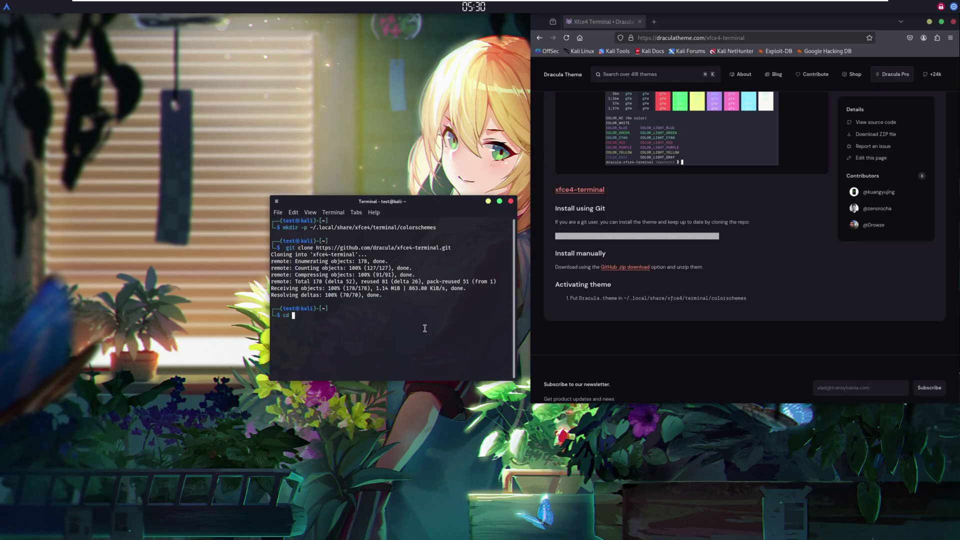
text(cd xfce4-terminal)
key(Return)
text(ls)
key(Return)
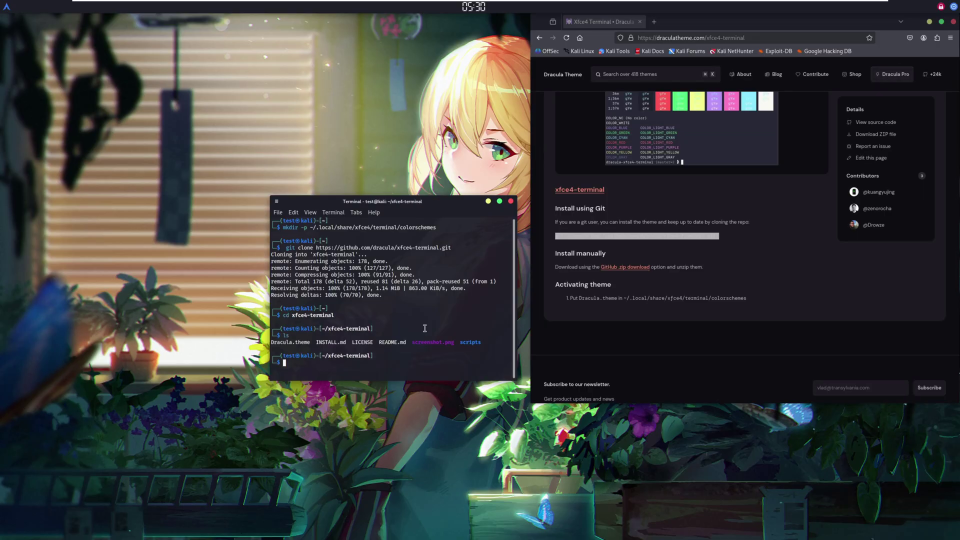
Copy Dracula.theme into ~/.local/share/xfce4/terminal/colorschemes.
text(cp d)
key(Tab)
drag(623, 298, 752, 301)
right_click(737, 299)
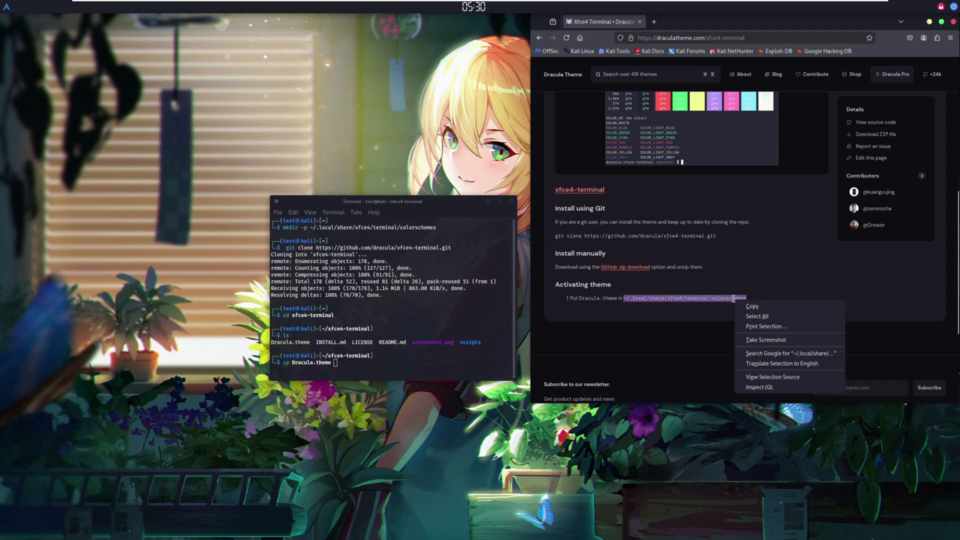
click(747, 308)
right_click(360, 372)
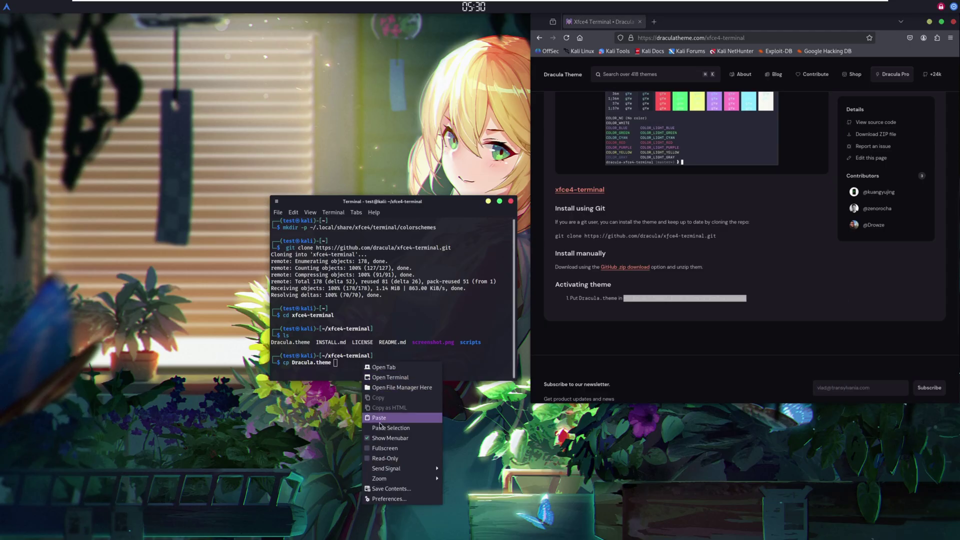
click(369, 413)
key(Return)
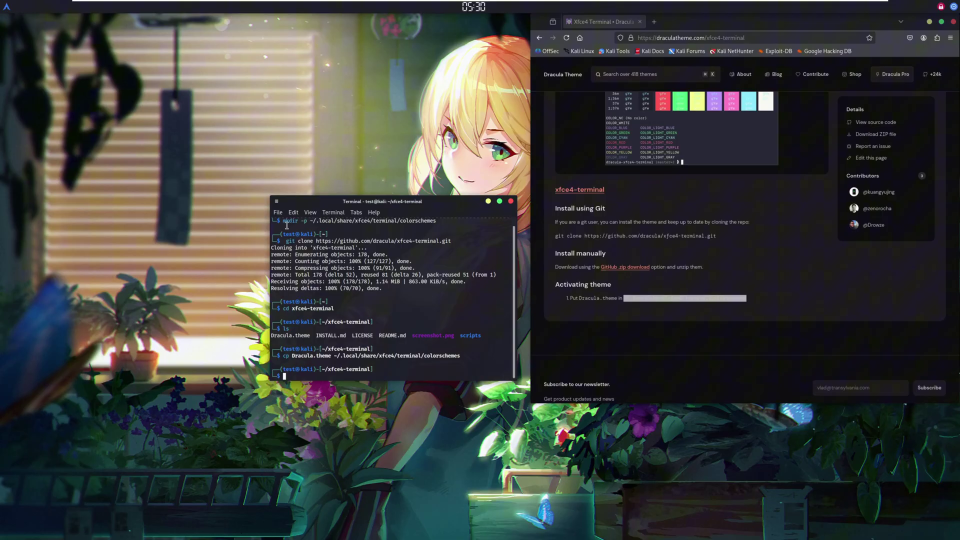
click(292, 214)
Choose the Dracula preset on the Colors tab of Preferences, then show the General tab.
click(305, 285)
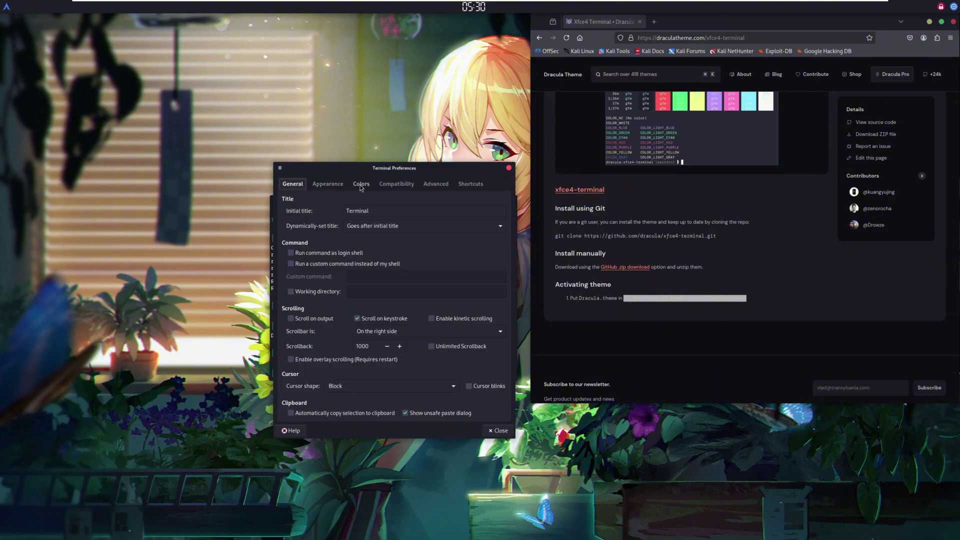
click(360, 185)
click(326, 375)
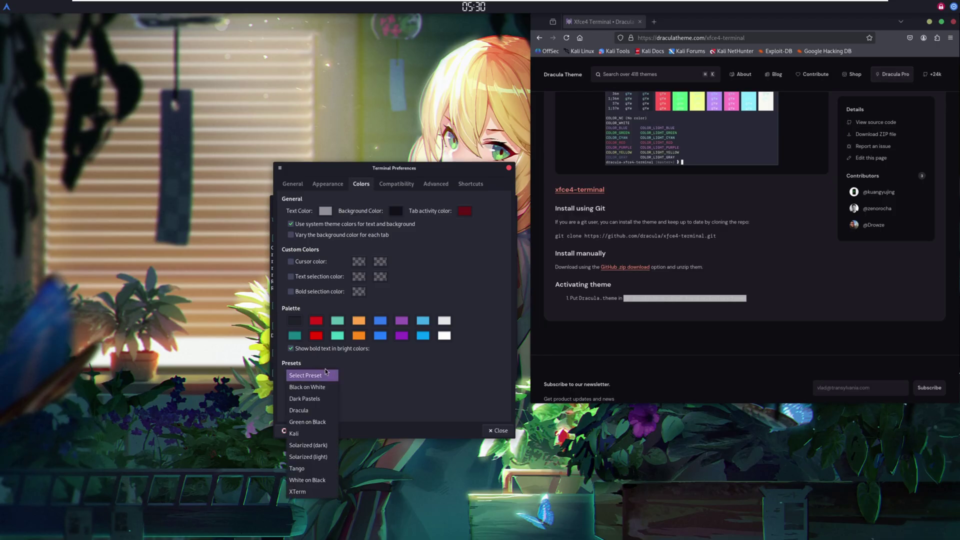
click(299, 410)
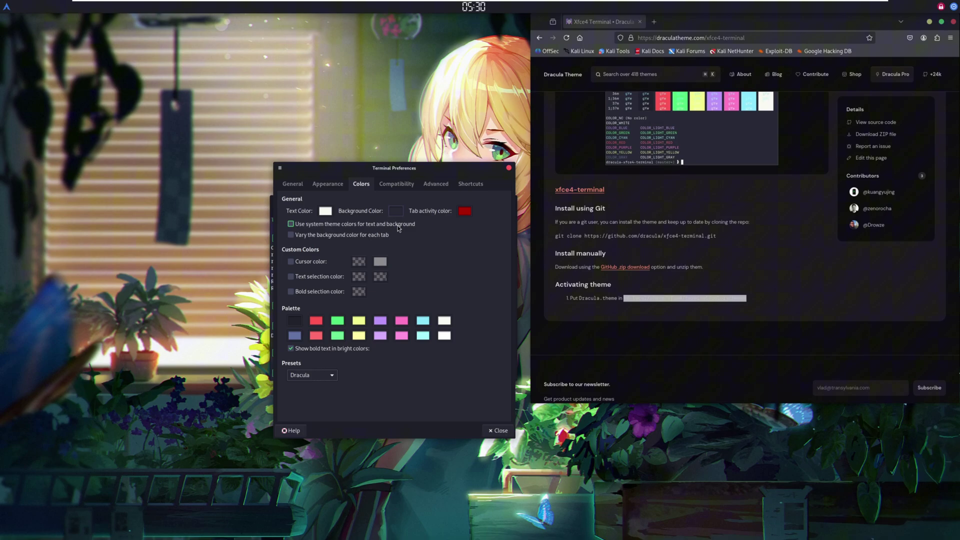
drag(418, 169, 476, 281)
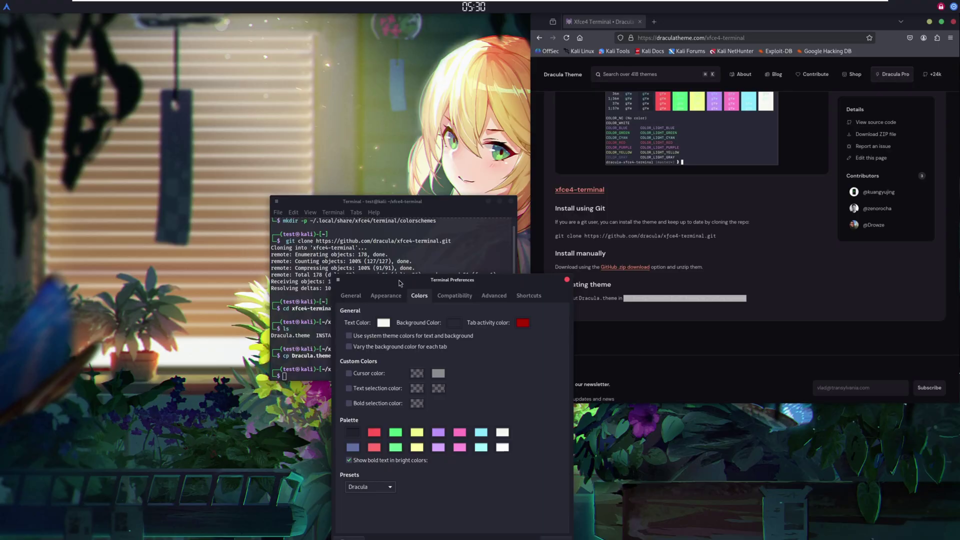
drag(400, 283, 409, 273)
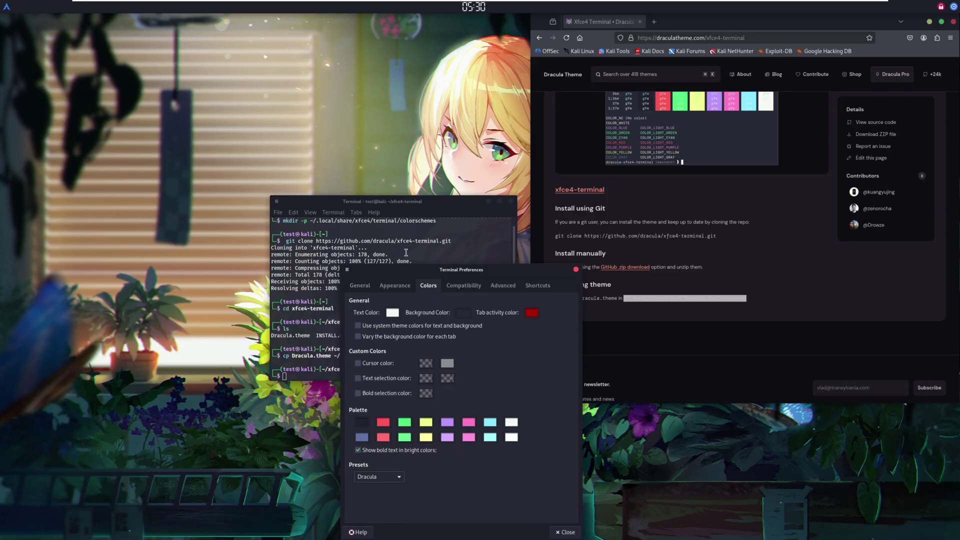
click(362, 290)
drag(417, 273, 273, 217)
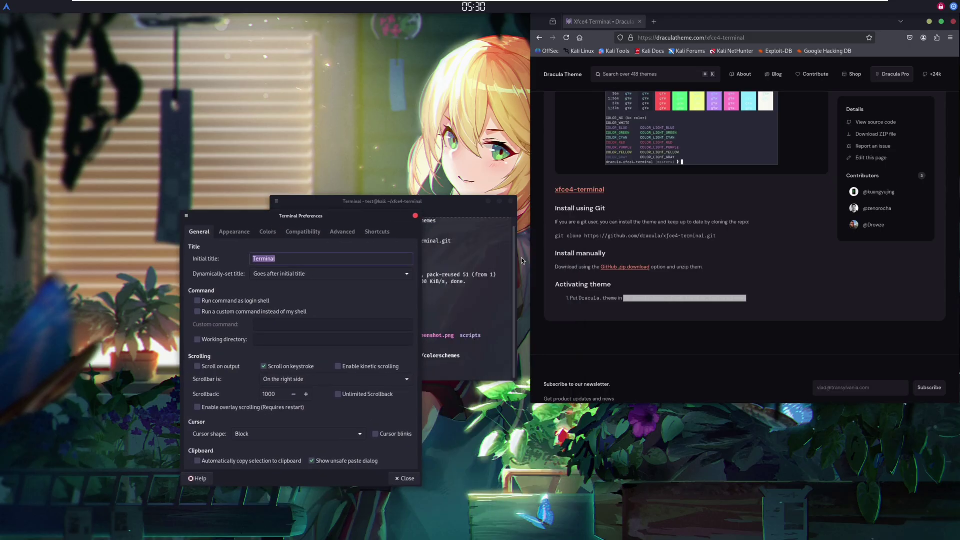
Set the terminal Scrollbar option to Disabled.
click(312, 379)
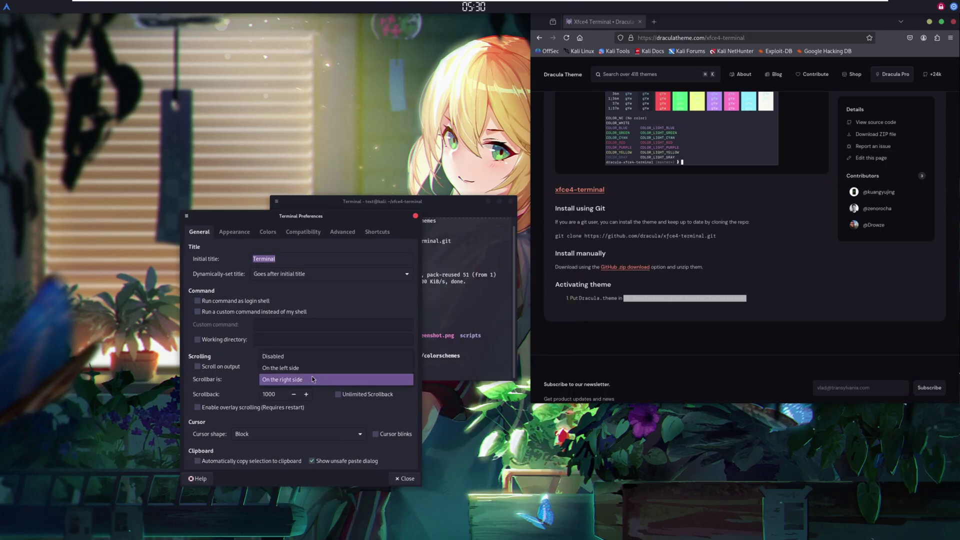
click(291, 356)
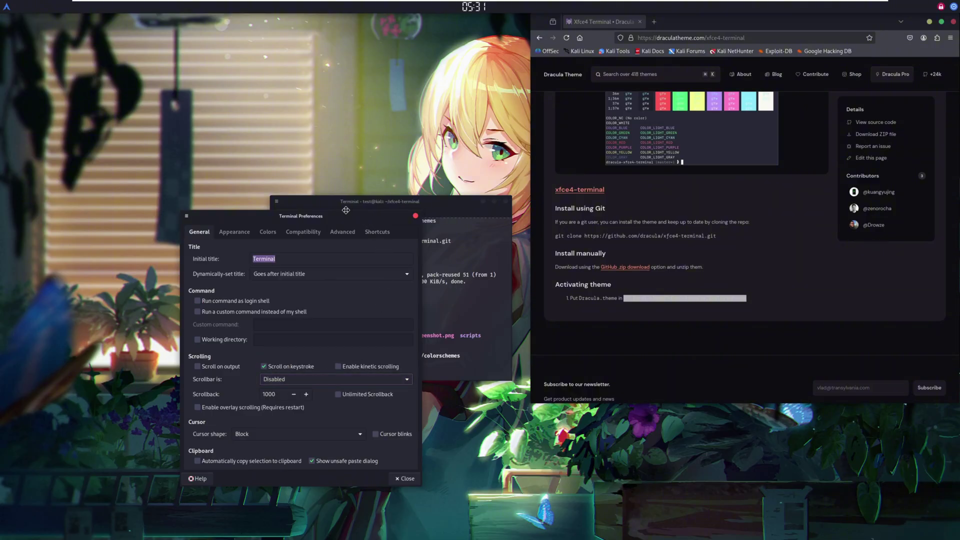
drag(347, 216, 308, 199)
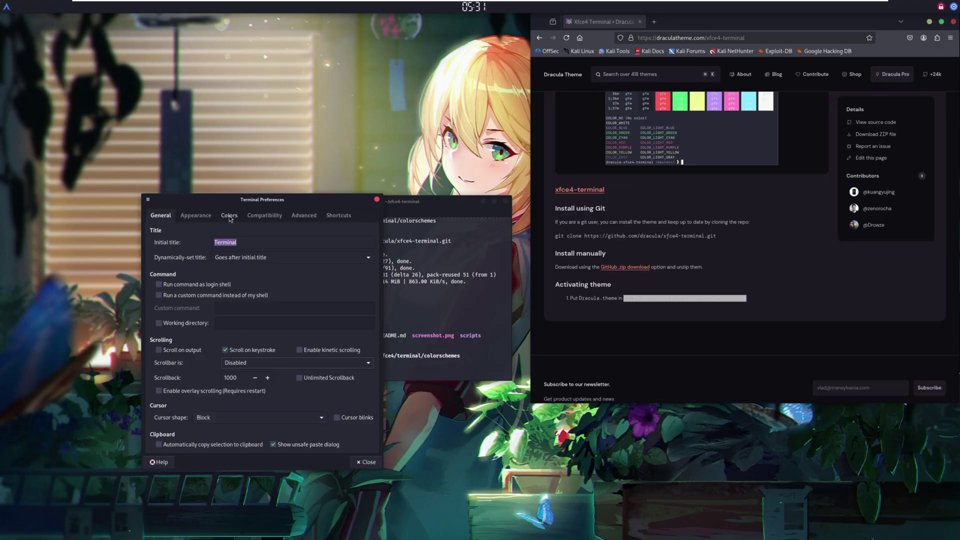
Set the default window geometry to 140 columns, then run the neofetch git clone.
click(195, 215)
click(212, 401)
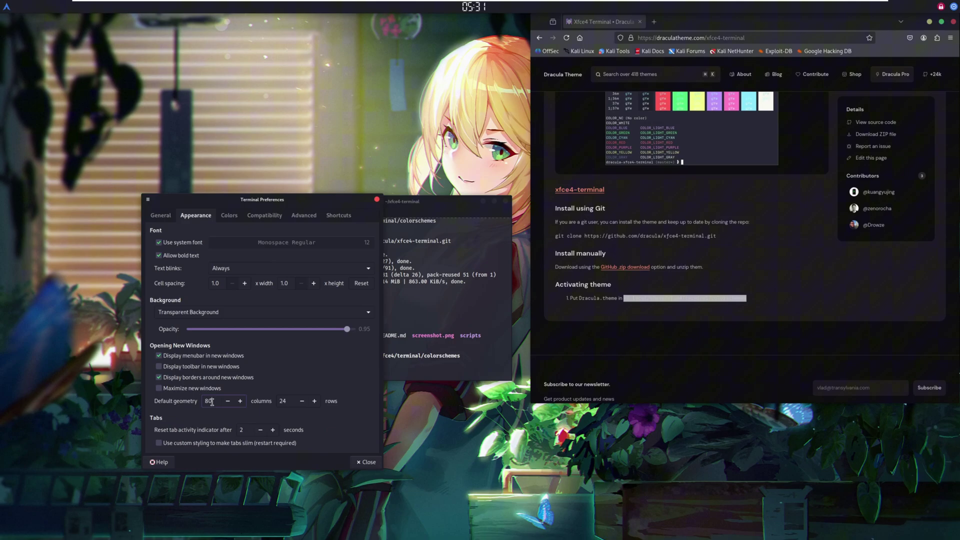
key(BackSpace)
key(BackSpace)
text(1)
key(Tab)
key(BackSpace)
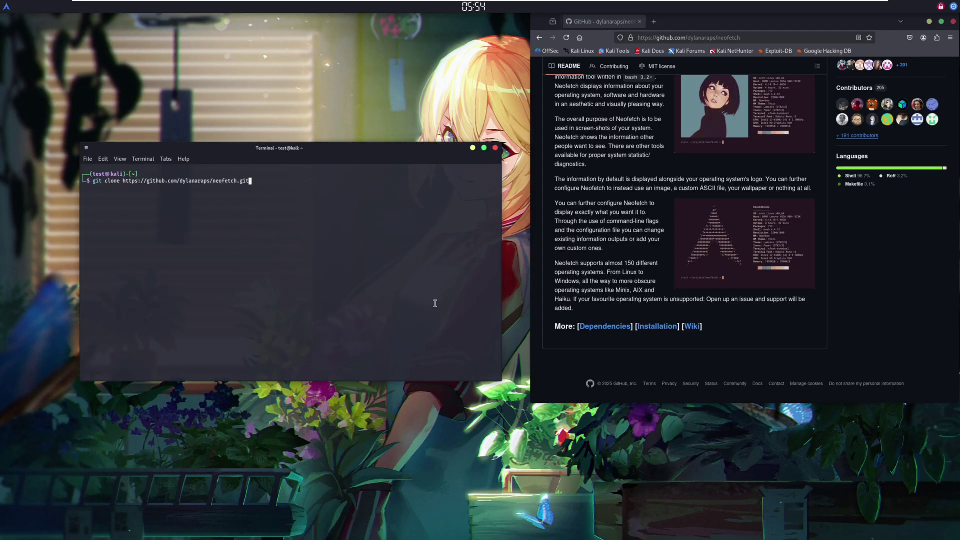
key(Return)
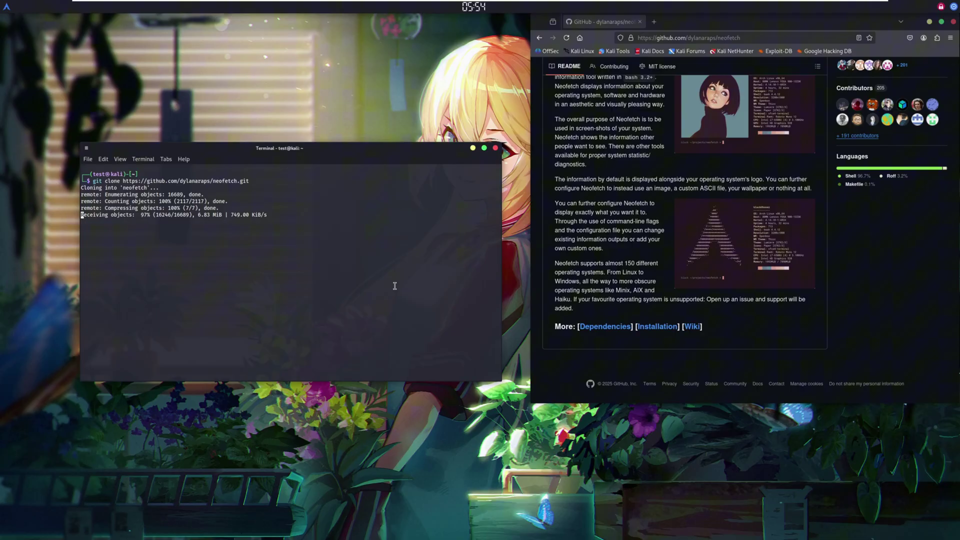
Install neofetch with sudo make install from its folder, run neofetch, and exit full screen.
text(cd neofetch)
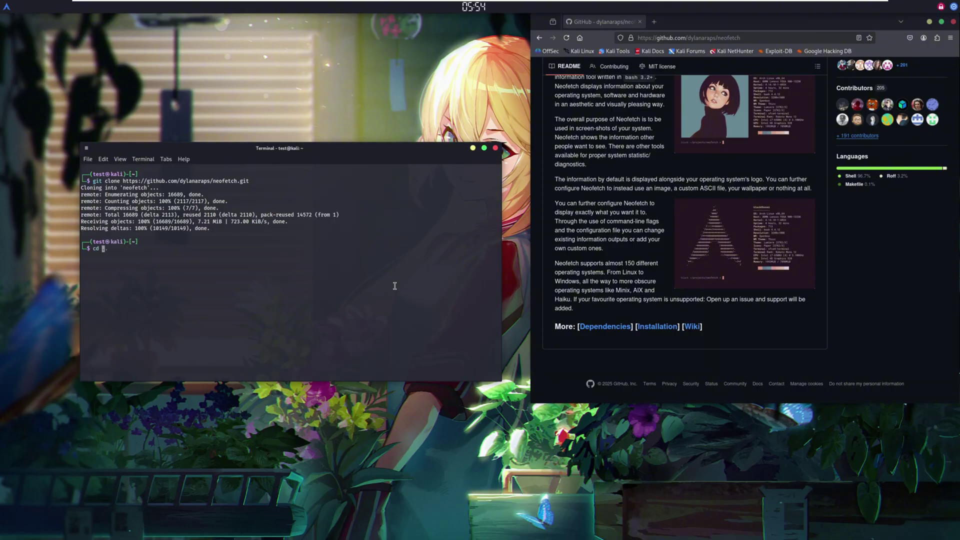
key(Return)
text(sudo make)
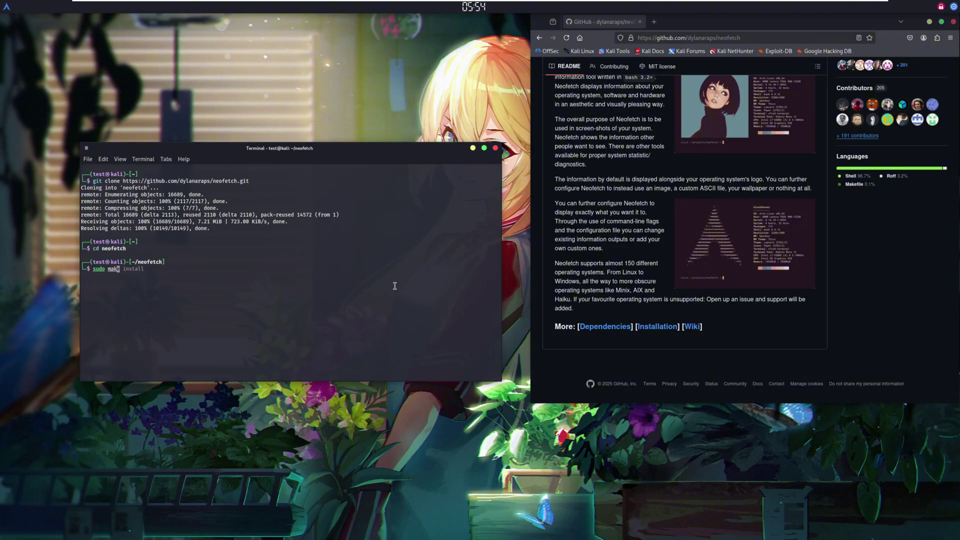
text( install)
key(Return)
key(Return)
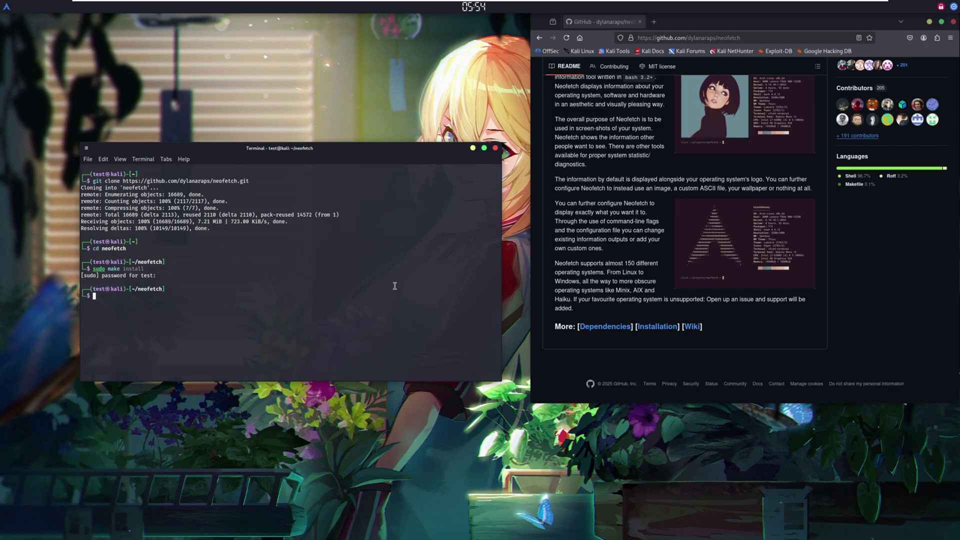
text(neofetch)
key(Return)
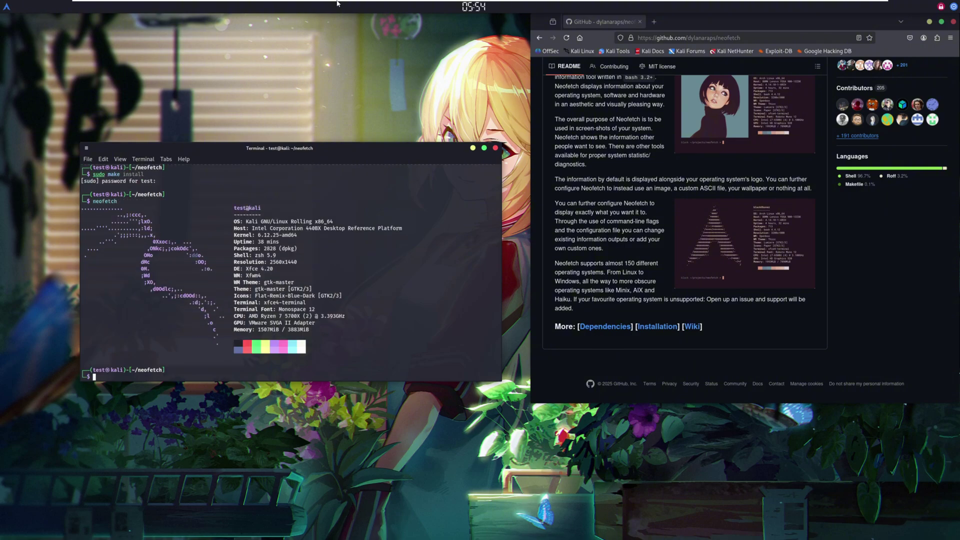
mouse_move(336, 3)
click(286, 6)
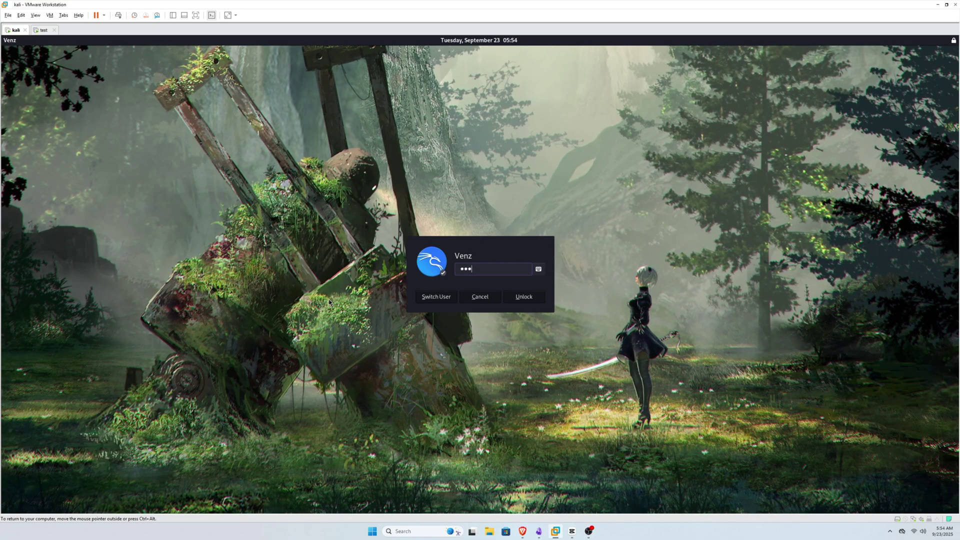
Unlock the Kali session with the password and run neofetch.
text(****)
key(Return)
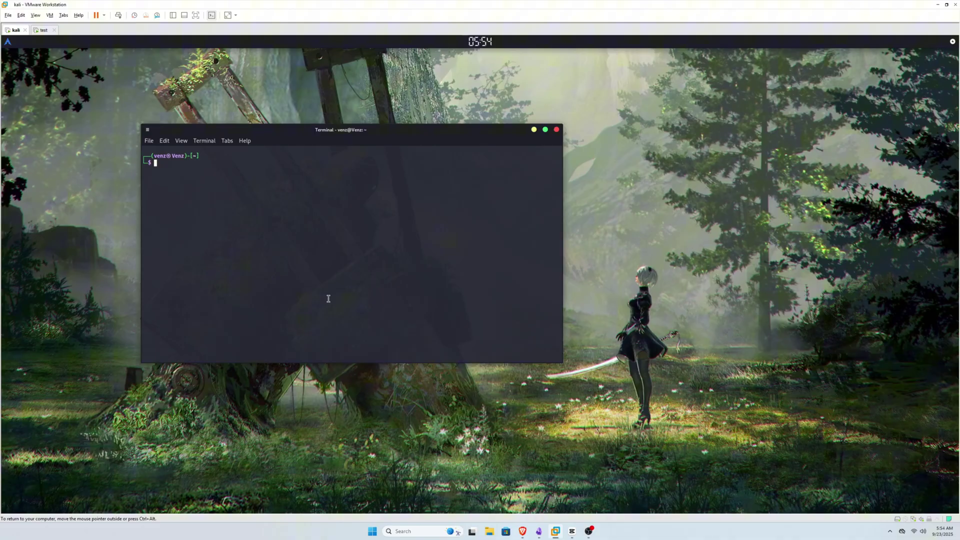
text(neofetch)
key(Return)
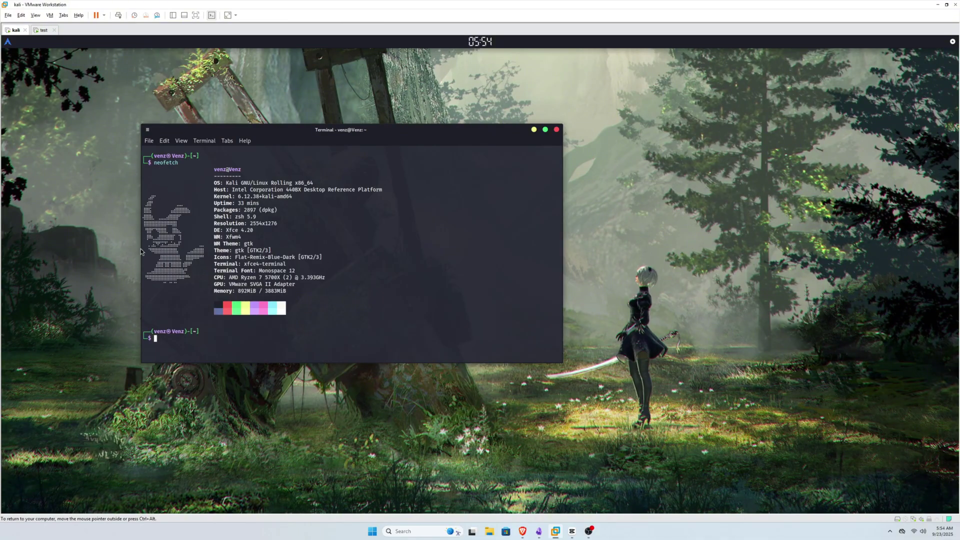
Print .zshrc with cat and highlight the neofetch alias line.
text(cat .zshrc)
key(Return)
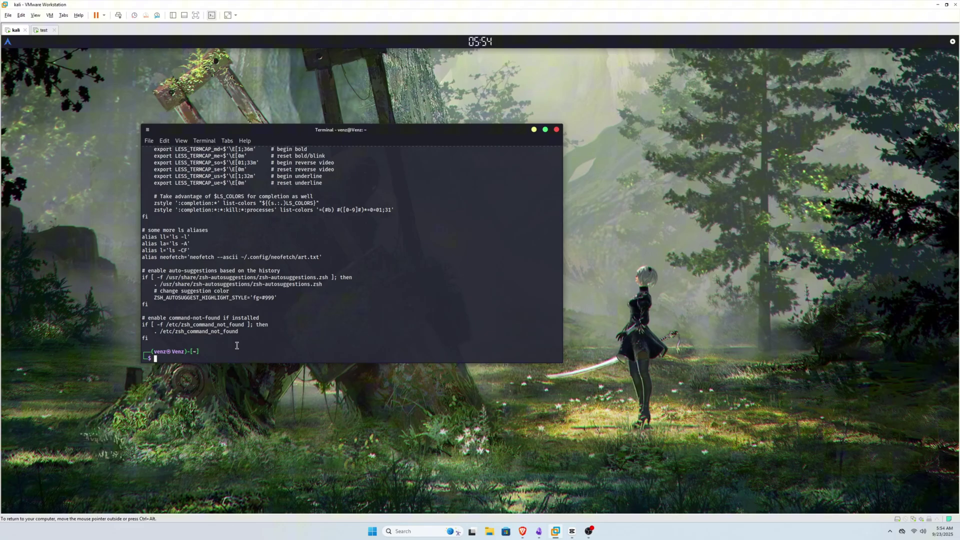
triple_click(195, 259)
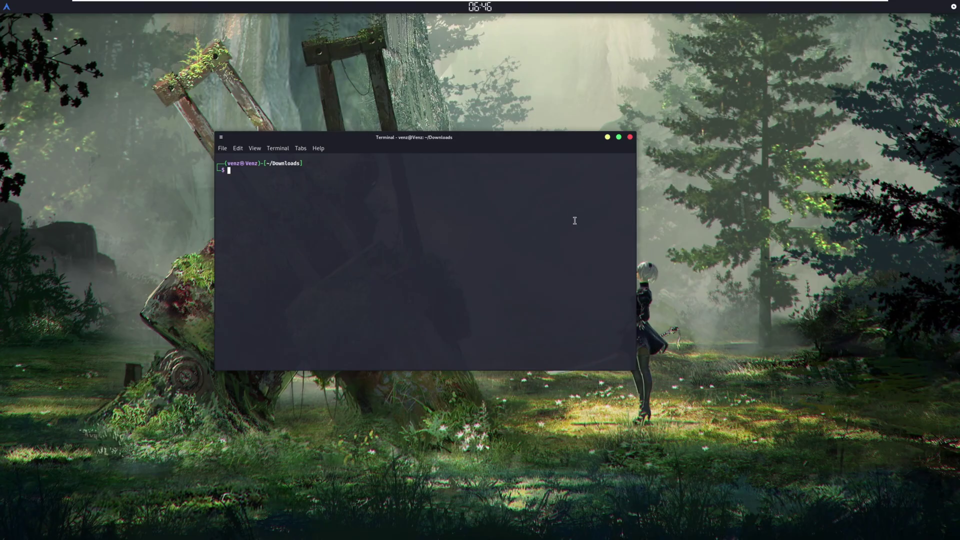
Run sudo apt install feh, confirming version 3.11.2-1 is already the newest.
text(sudo apt install feh)
key(Return)
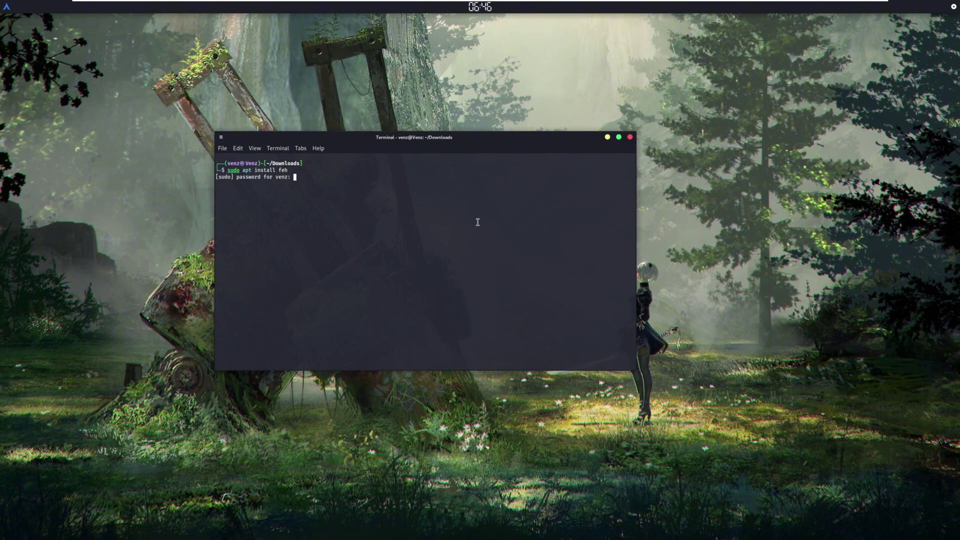
key(Return)
View anime.webp with feh --borderless, then stop the viewer with Ctrl+C.
text(feh)
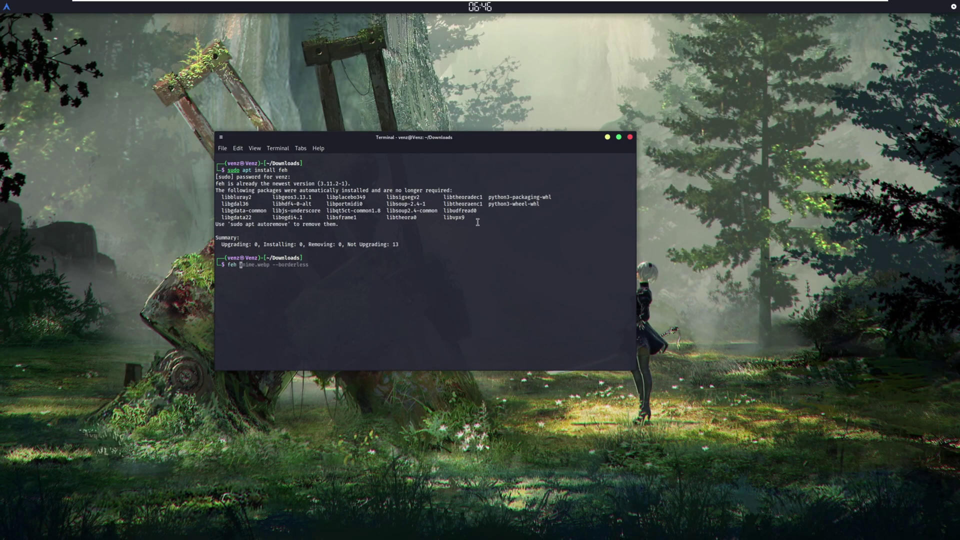
key(Right)
drag(276, 271, 315, 267)
click(319, 266)
key(Return)
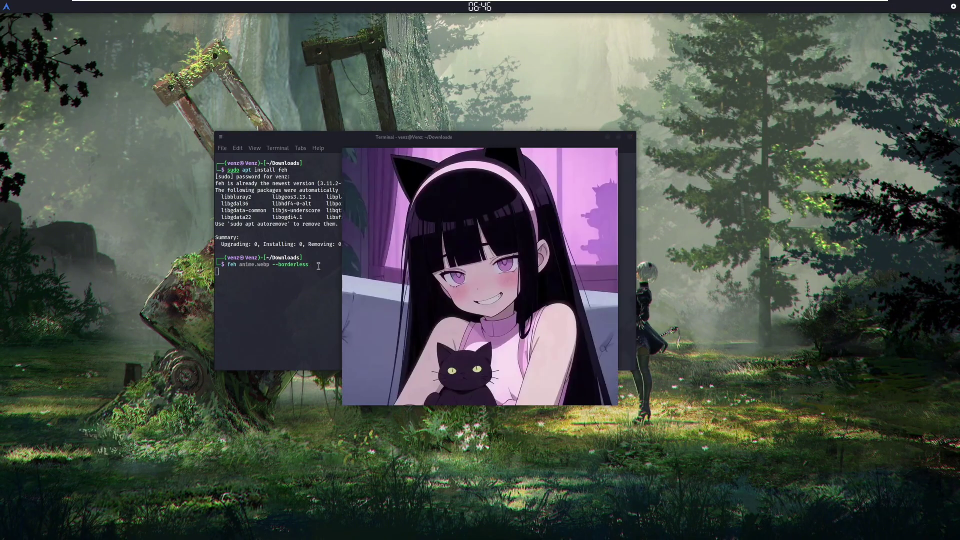
click(297, 325)
key(ctrl+c)
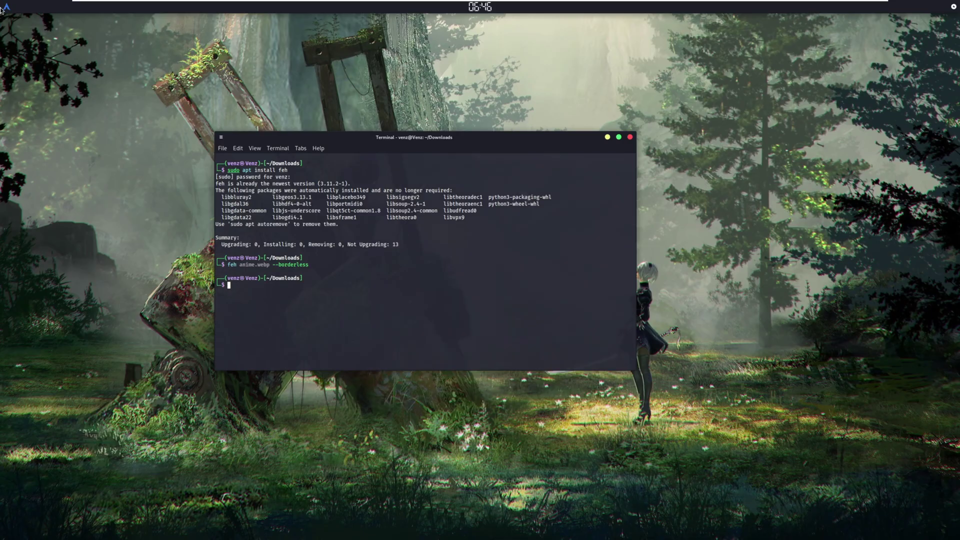
click(7, 7)
Open Keyboard settings maximized on the Application Shortcuts list.
text(key)
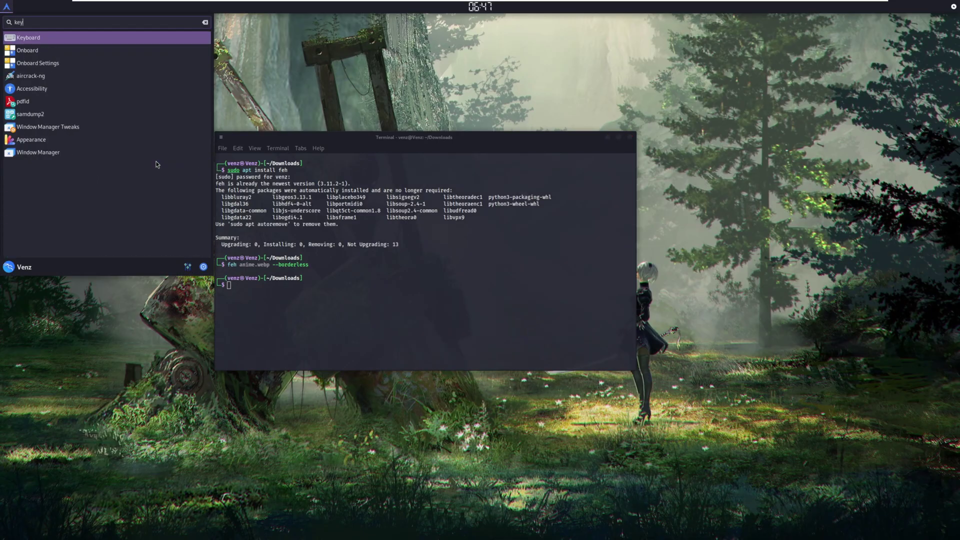
key(Return)
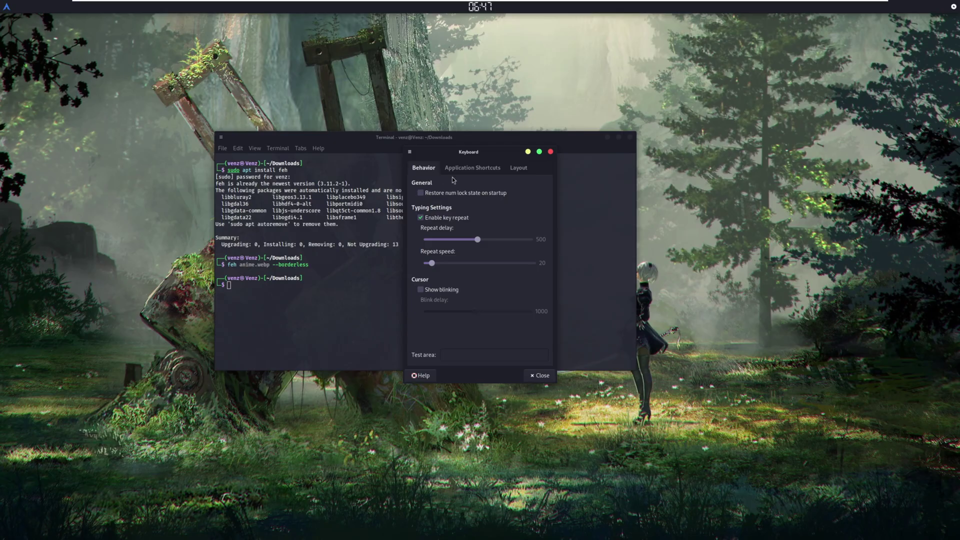
click(496, 169)
click(539, 151)
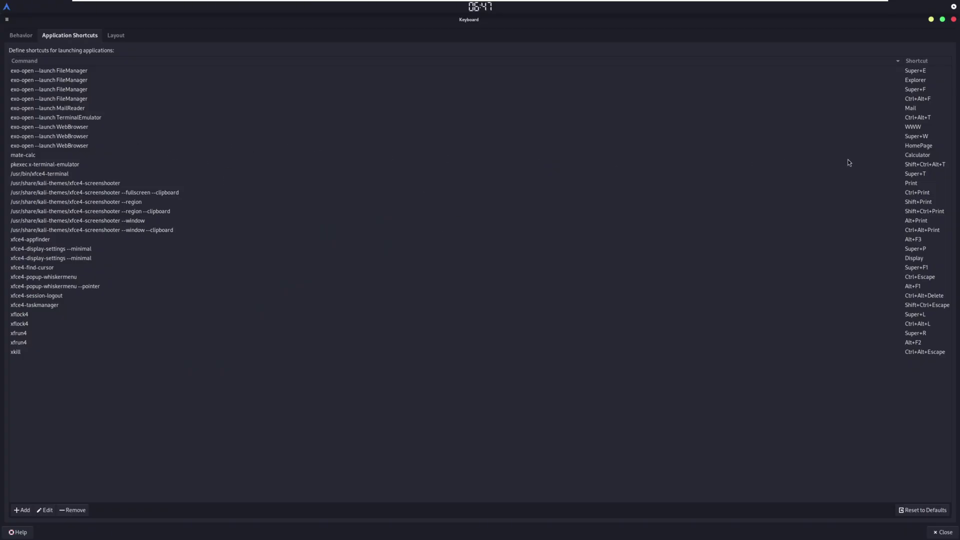
click(905, 138)
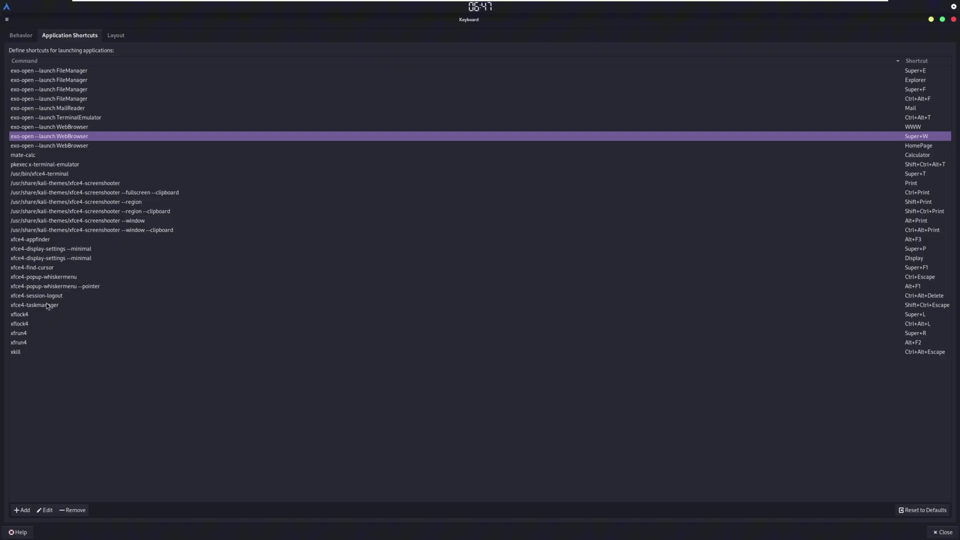
Test the Super+T xfce4-terminal shortcut, close the test terminals, and cancel a shortcut edit.
click(49, 175)
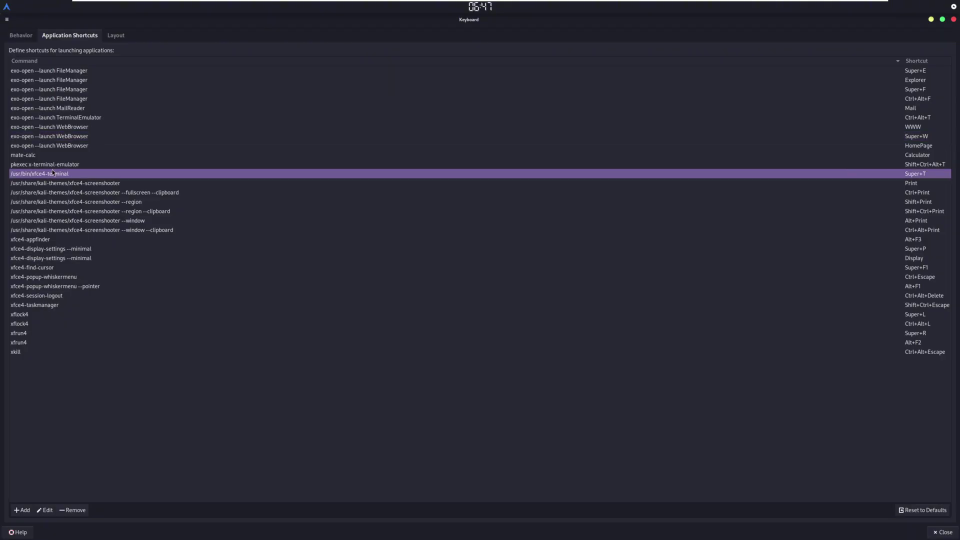
key(super+t)
key(super+t)
key(super+t)
key(super+t)
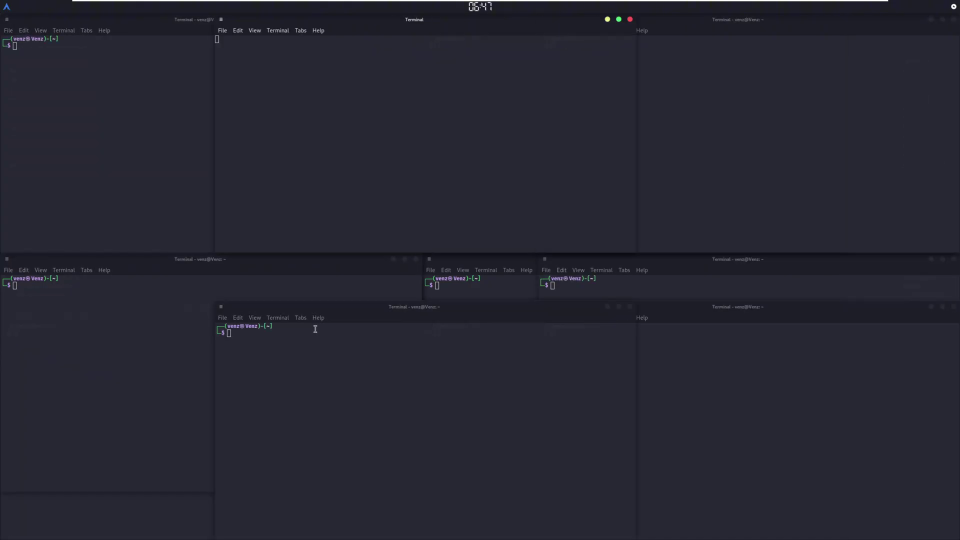
key(super+q)
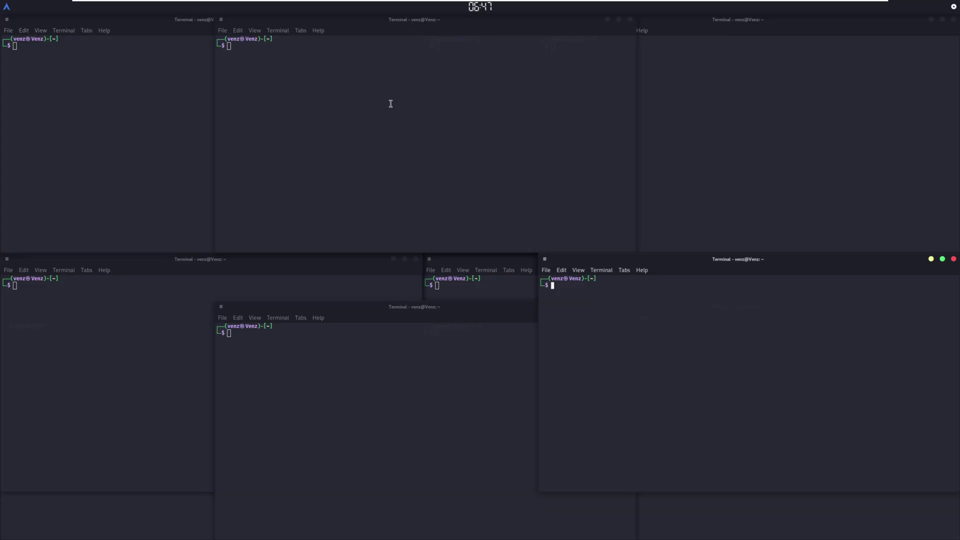
click(629, 307)
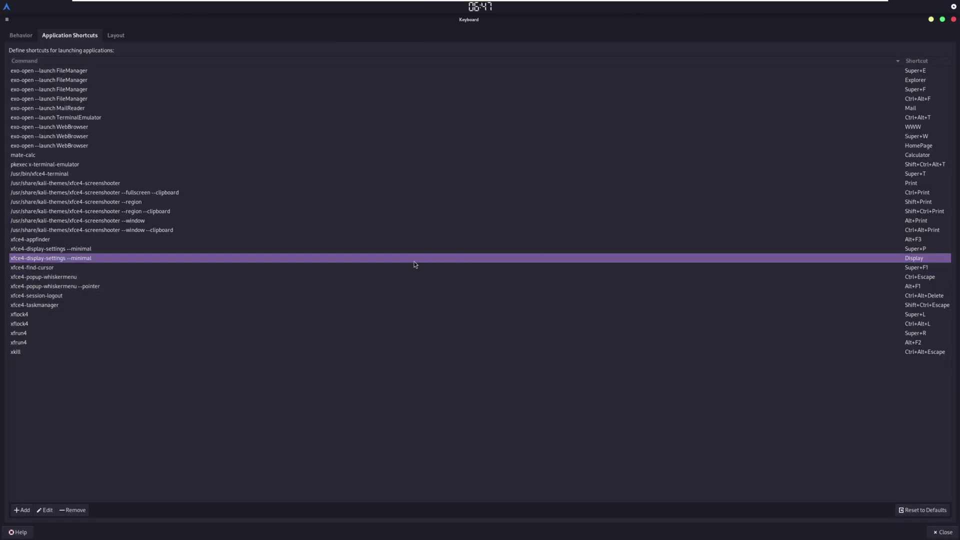
double_click(414, 260)
click(501, 314)
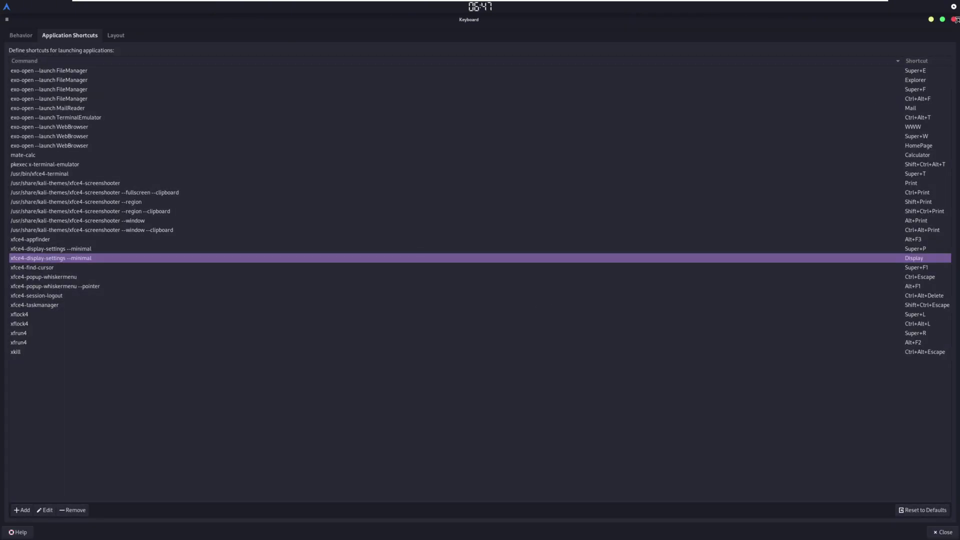